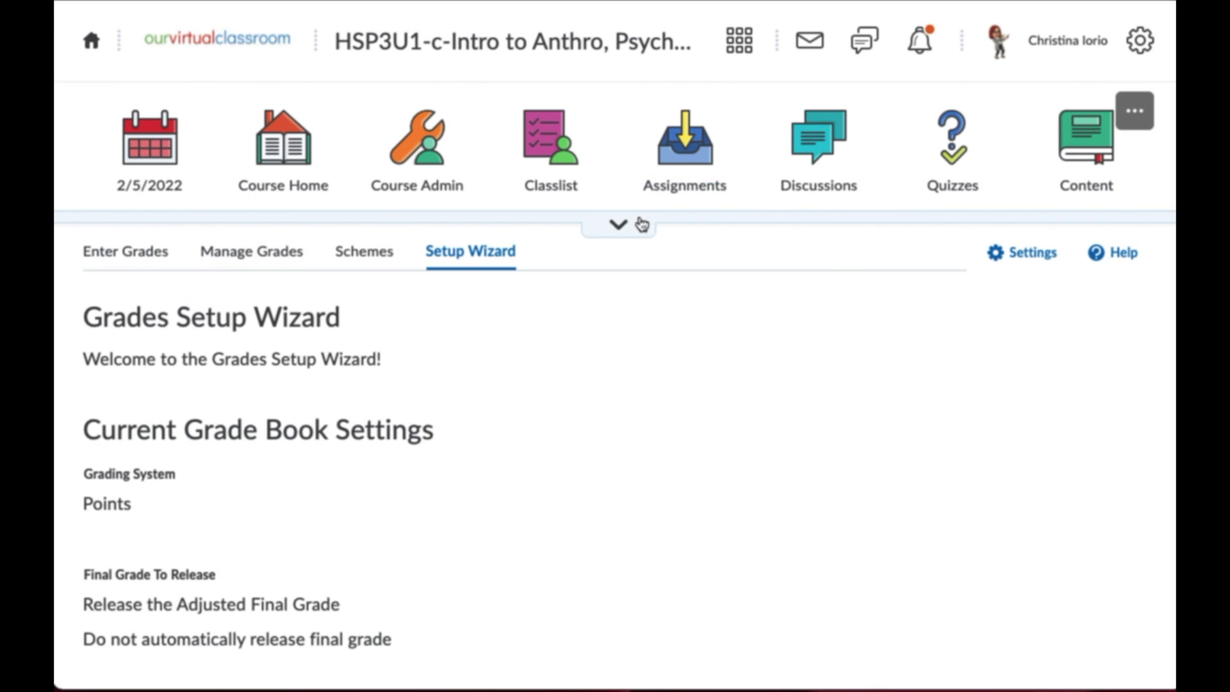
# Expand and collapse the course tools row, then scroll through the current grade book settings.
pyautogui.click(638, 226)
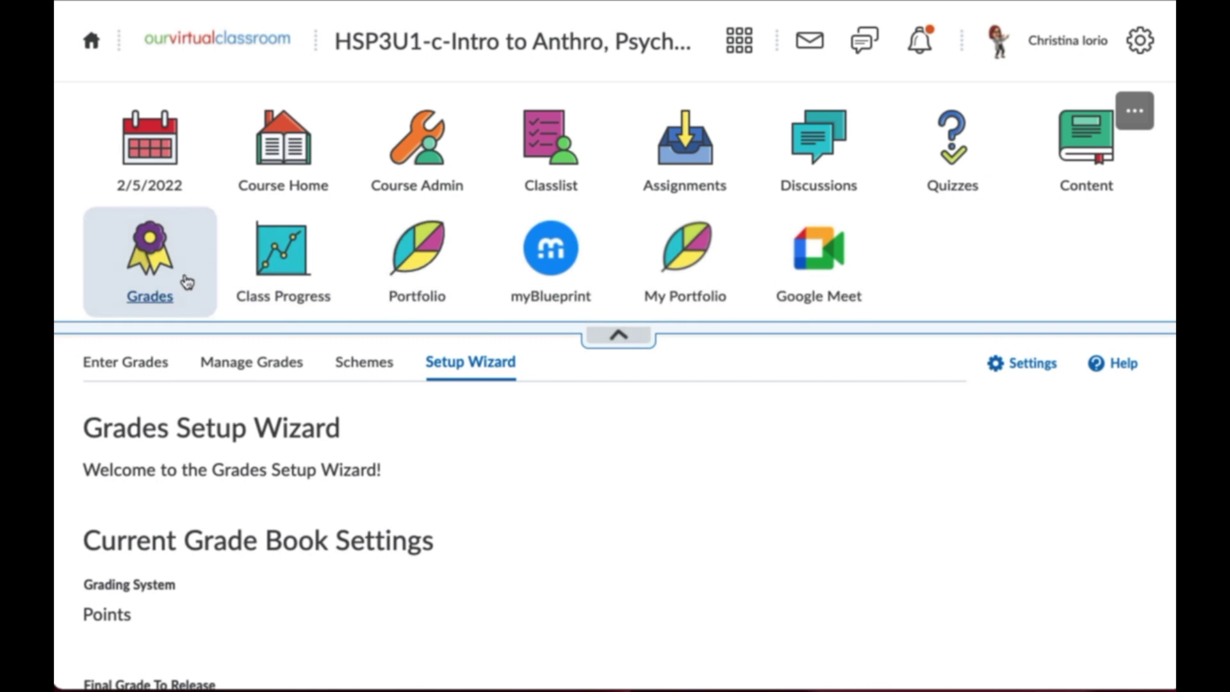
pyautogui.click(636, 338)
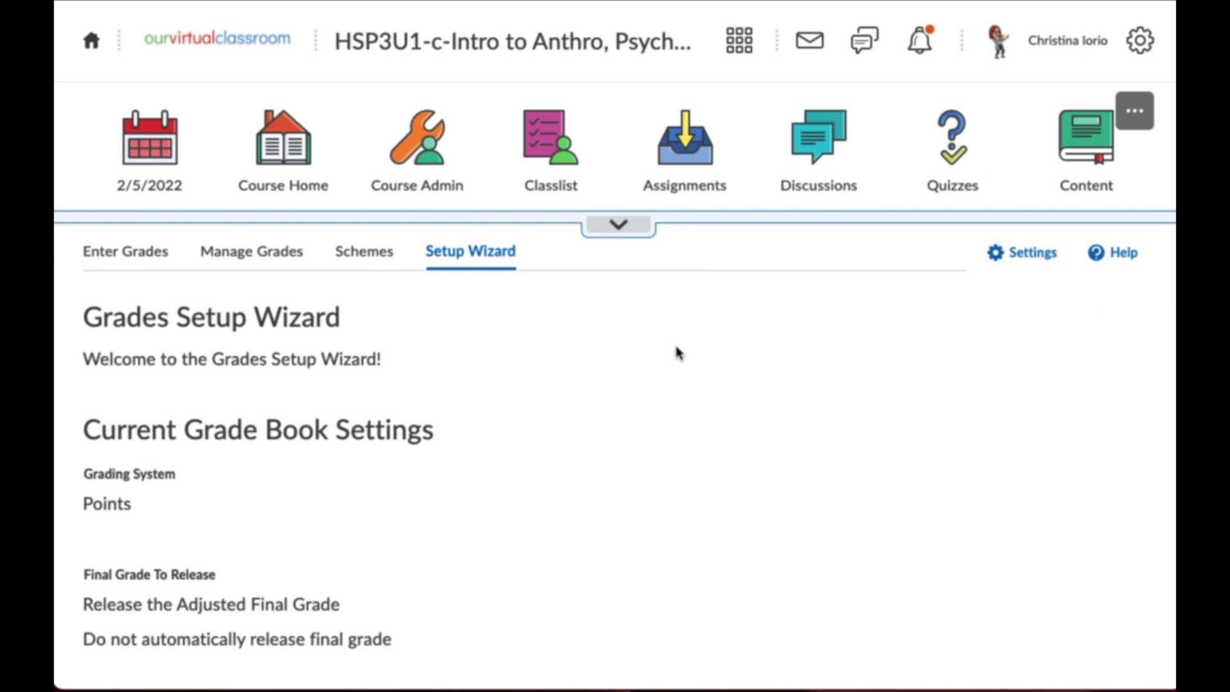
pyautogui.scroll(-2, 654, 346)
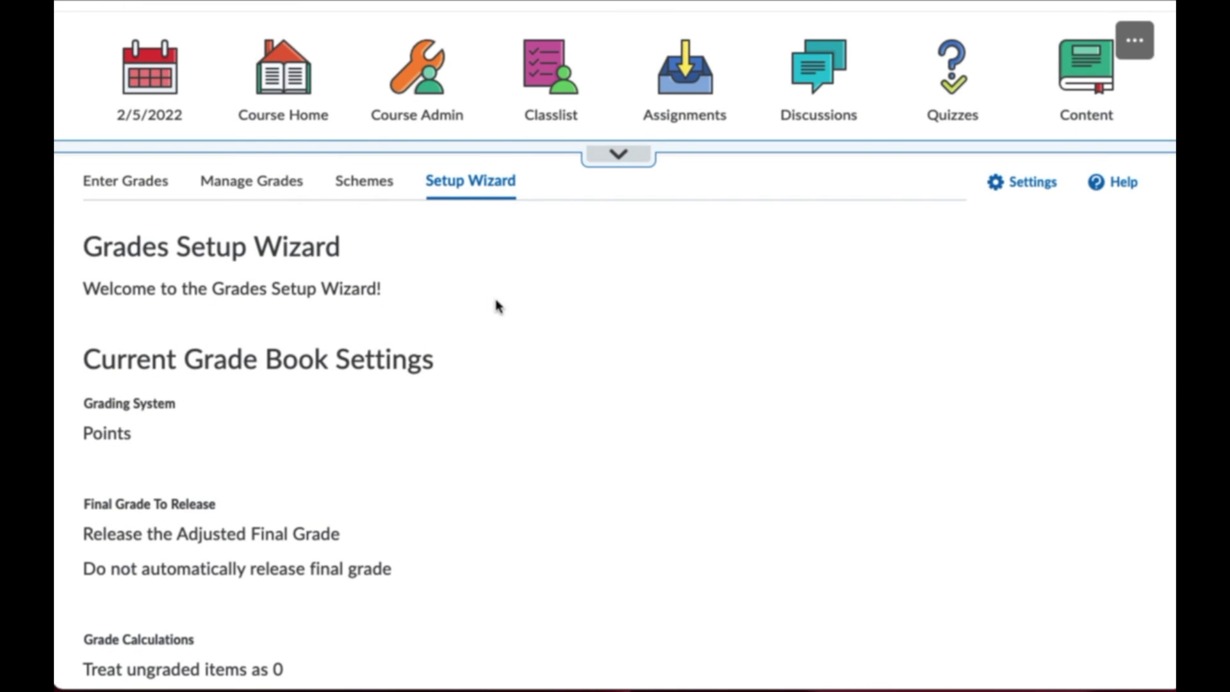
pyautogui.scroll(-4, 497, 304)
pyautogui.scroll(-6, 497, 307)
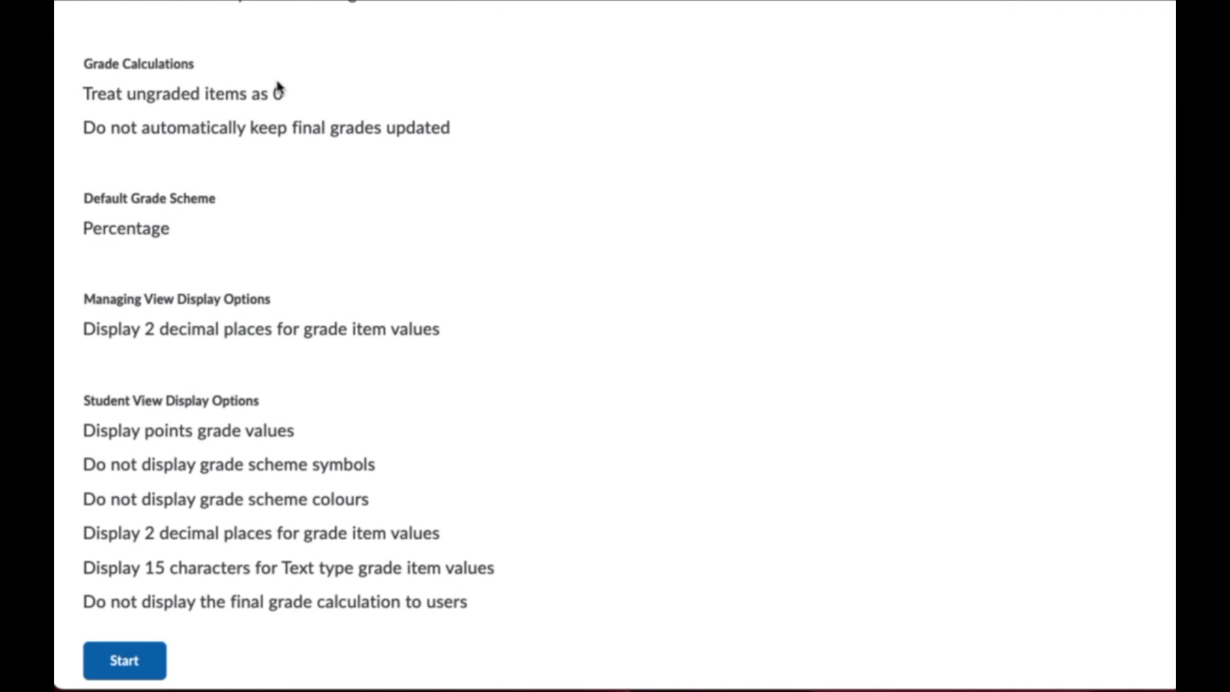
pyautogui.scroll(1, 220, 107)
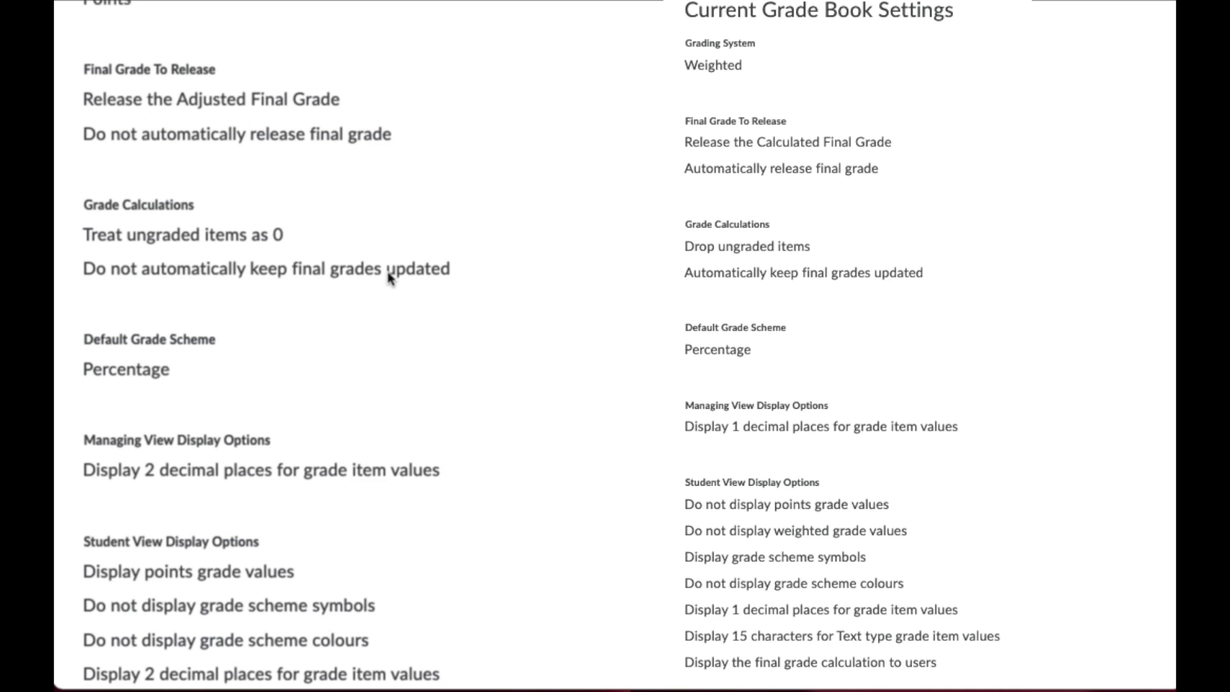
pyautogui.scroll(-3, 388, 276)
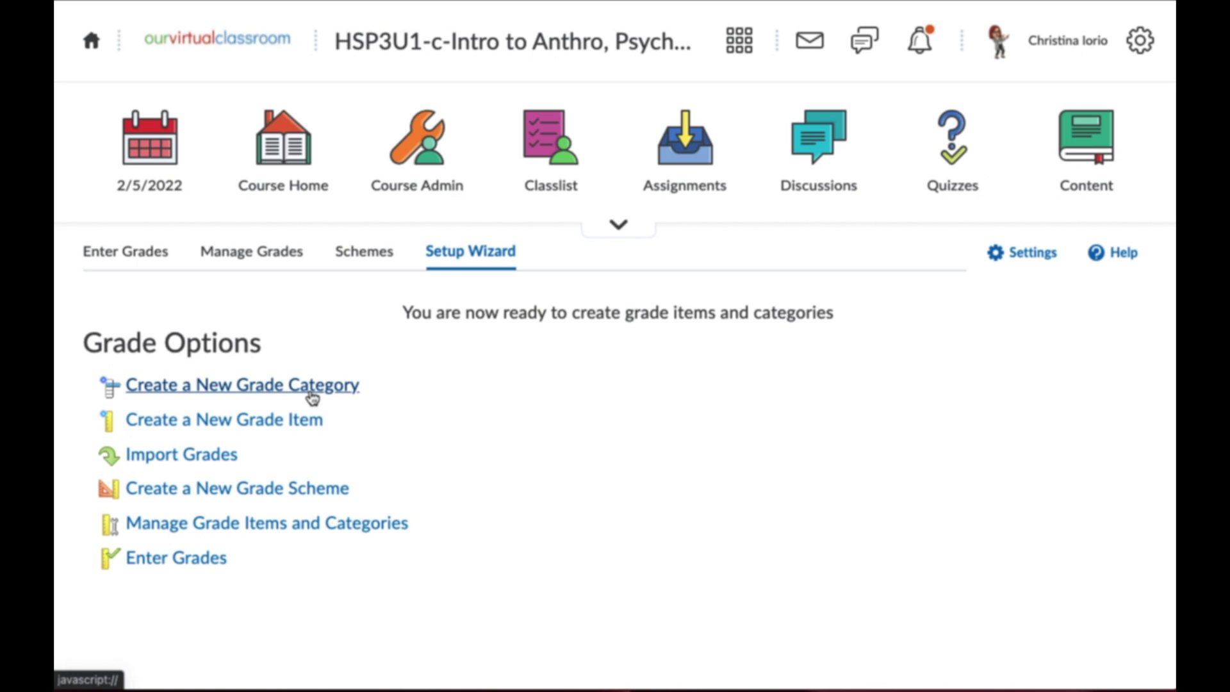
# Create the KNOWLEDGE category with weight 17.5, distributing its weight by points across items.
pyautogui.click(312, 397)
pyautogui.write('KNOWLEDGE')
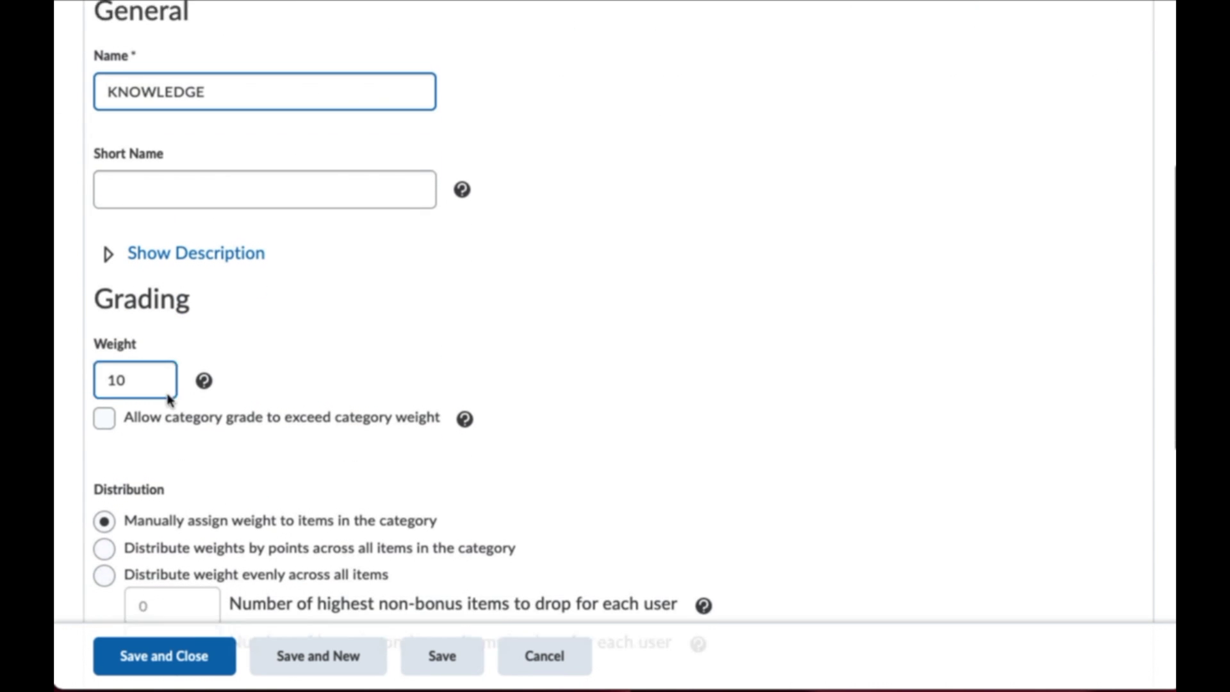
pyautogui.scroll(-1, 169, 399)
pyautogui.moveTo(148, 359); pyautogui.dragTo(78, 356)
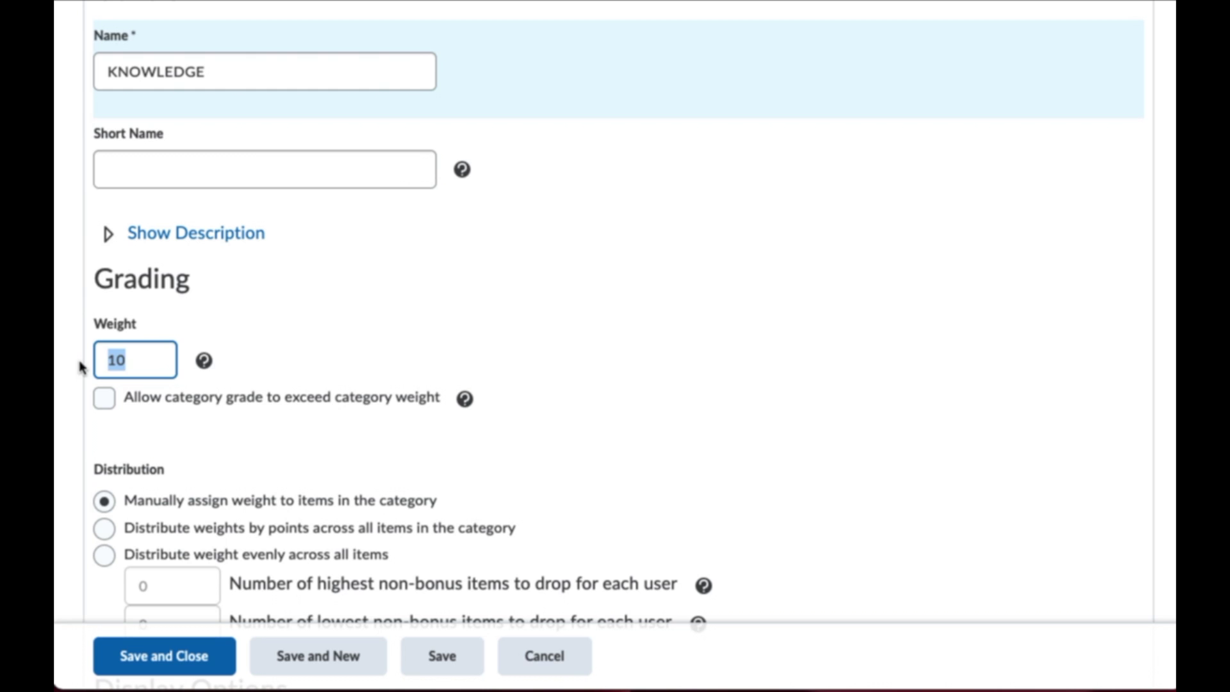
pyautogui.write('17.5')
pyautogui.scroll(-3, 168, 384)
pyautogui.click(168, 298)
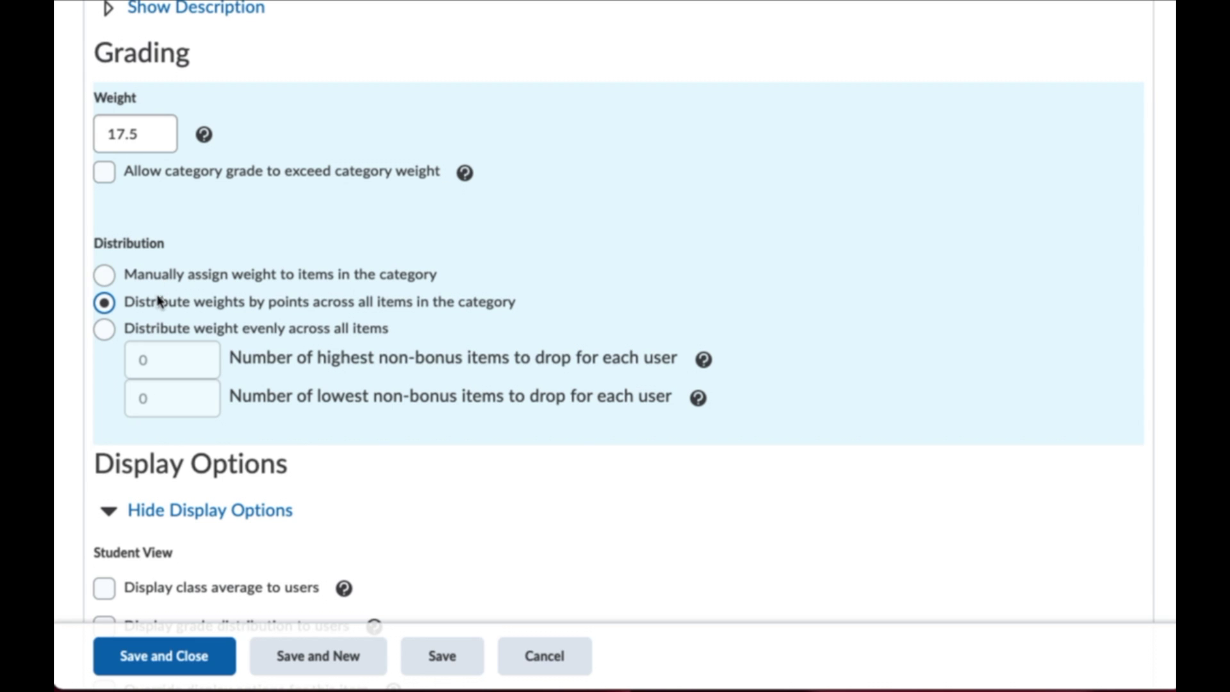
pyautogui.scroll(-2, 274, 316)
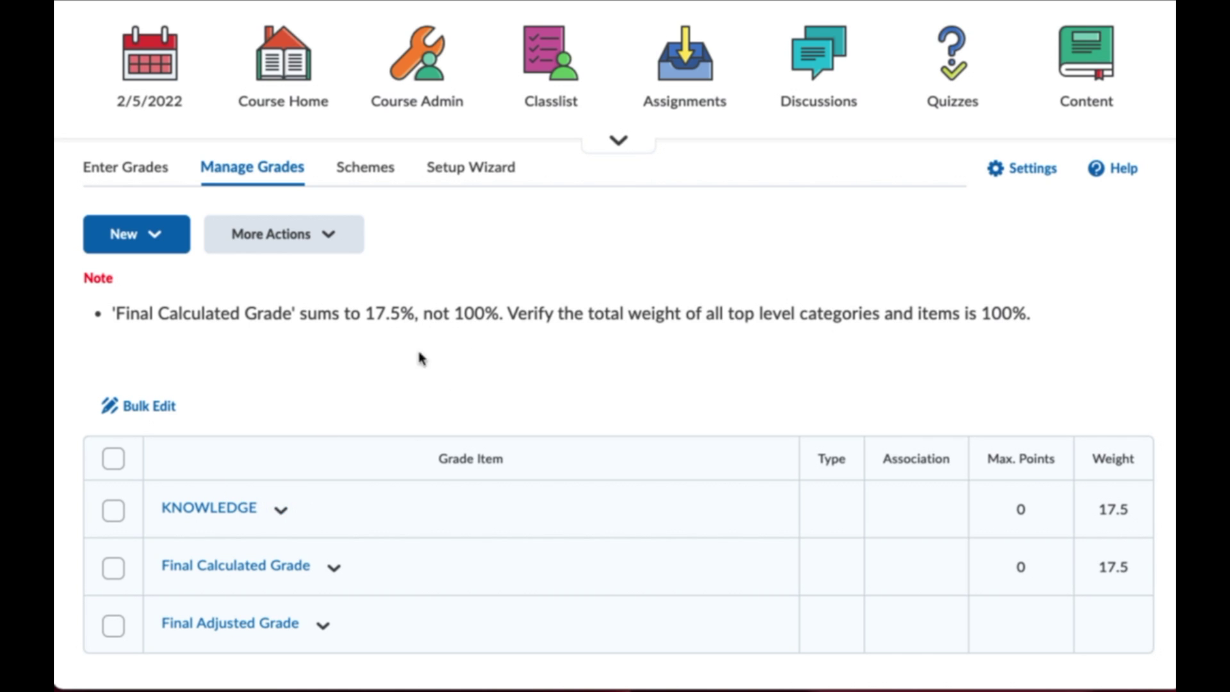
# Add the remaining THINKING, COMMUNICATION, APPLICATION, CPT and EXAM grade categories.
pyautogui.click(154, 236)
pyautogui.click(151, 344)
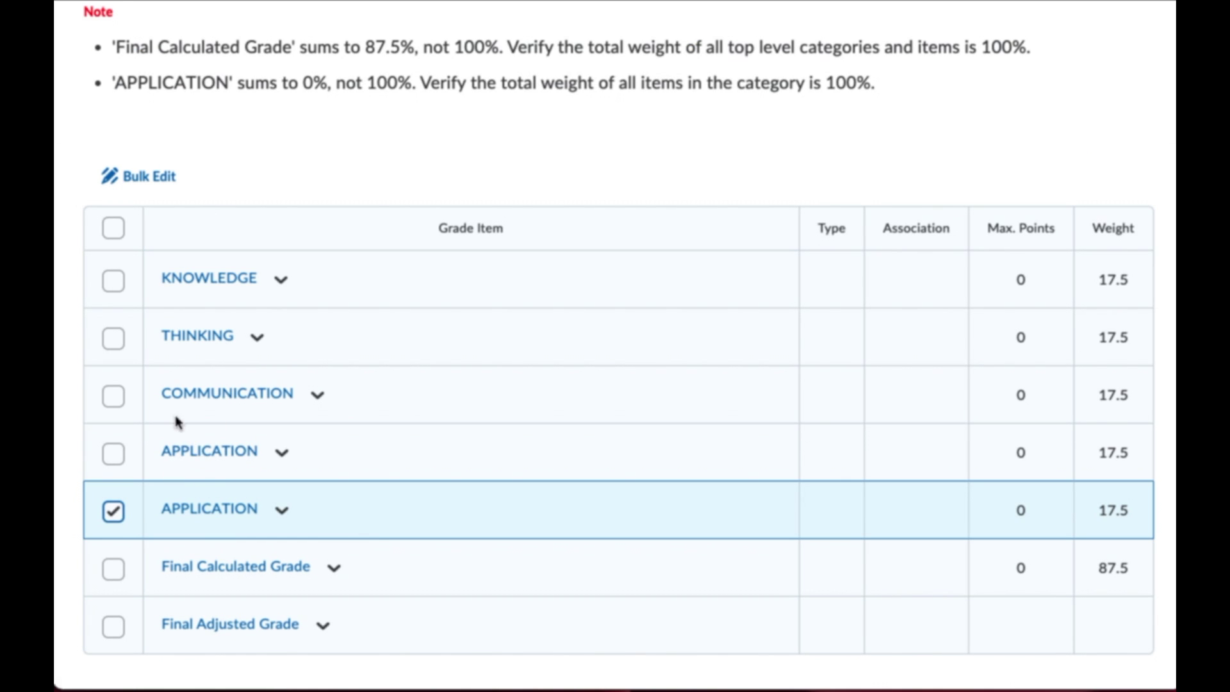
pyautogui.scroll(1, 145, 274)
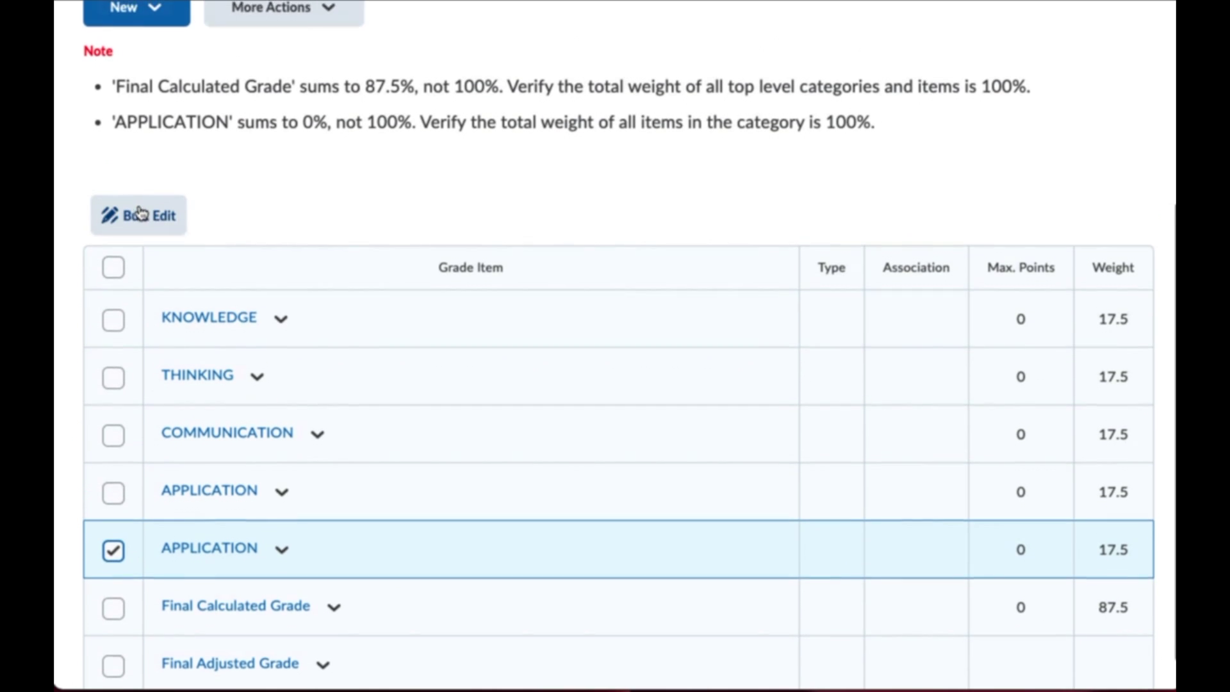
pyautogui.scroll(2, 137, 211)
# Delete the duplicate APPLICATION category so the final grade totals 100%.
pyautogui.click(328, 103)
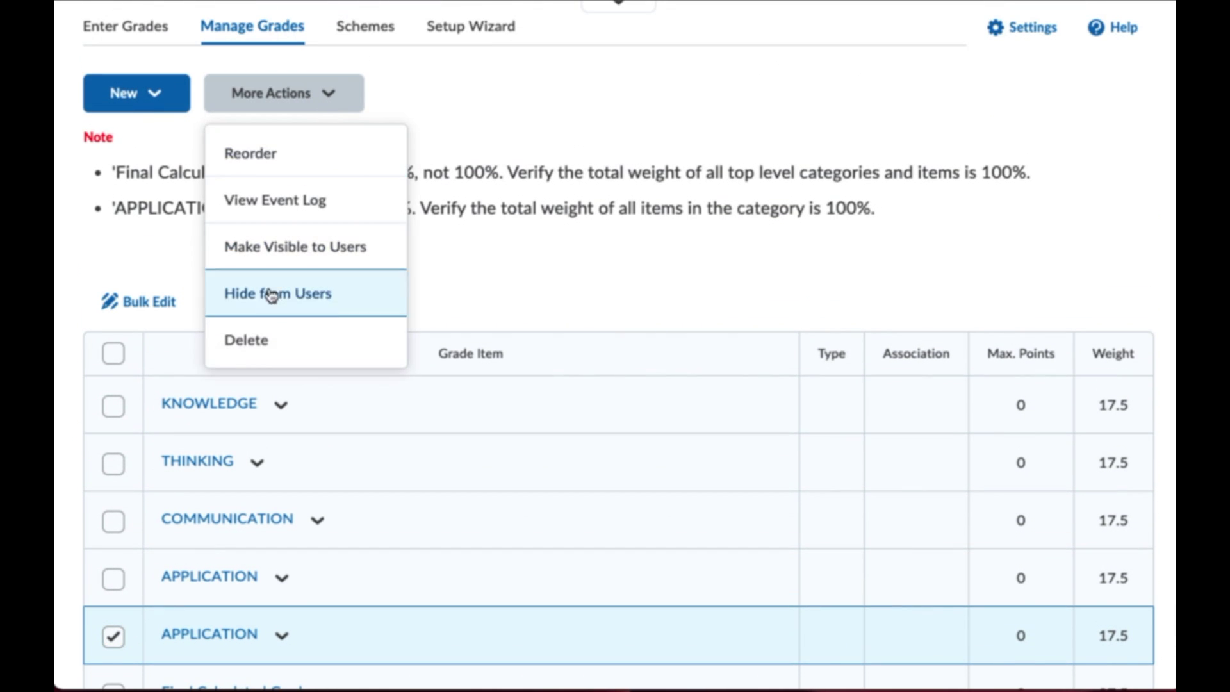
pyautogui.click(266, 340)
pyautogui.click(114, 567)
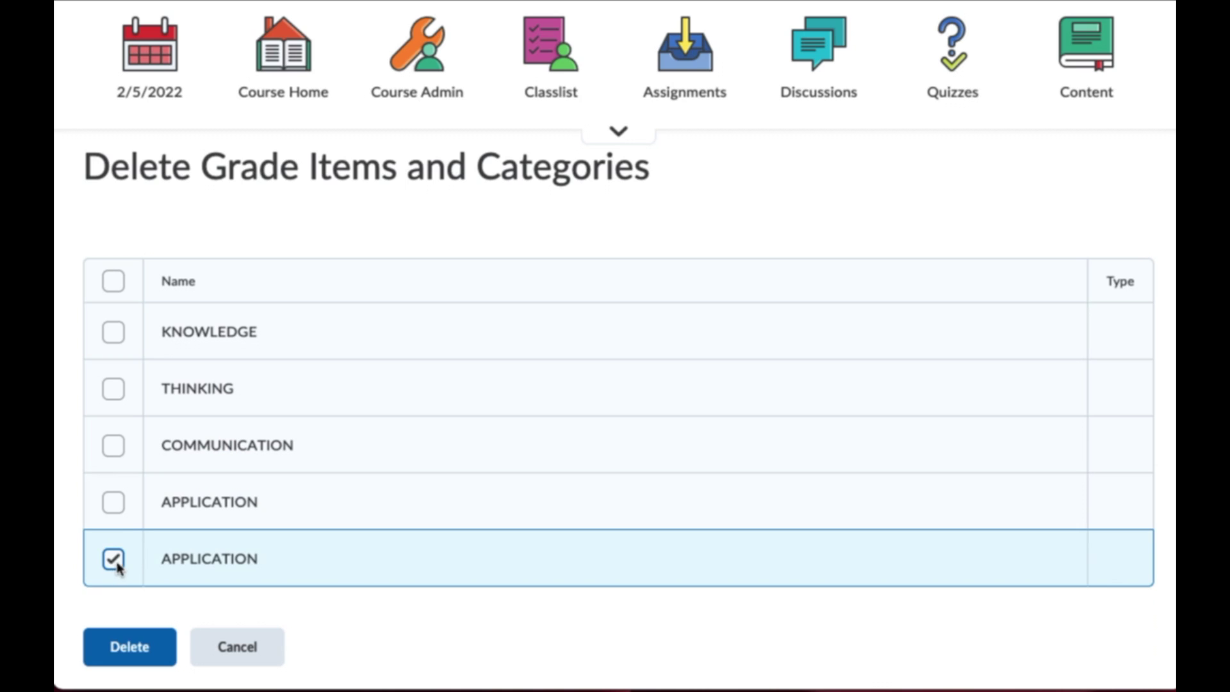
pyautogui.click(131, 647)
pyautogui.click(516, 470)
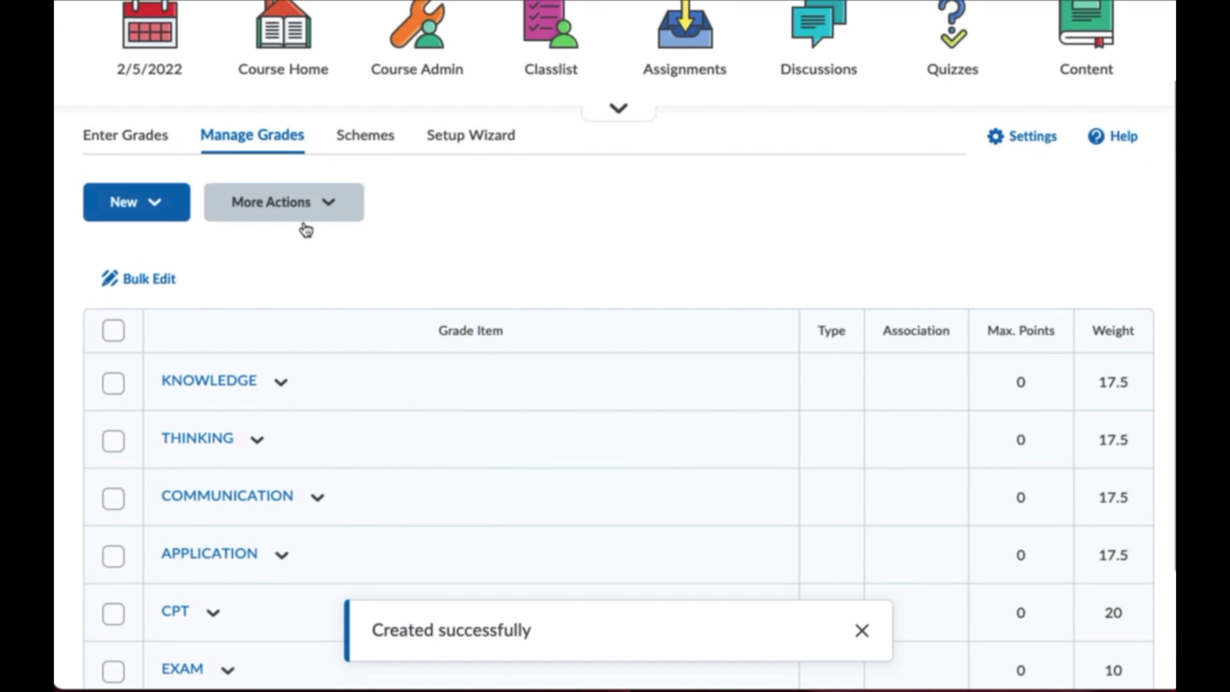
pyautogui.scroll(-3, 727, 398)
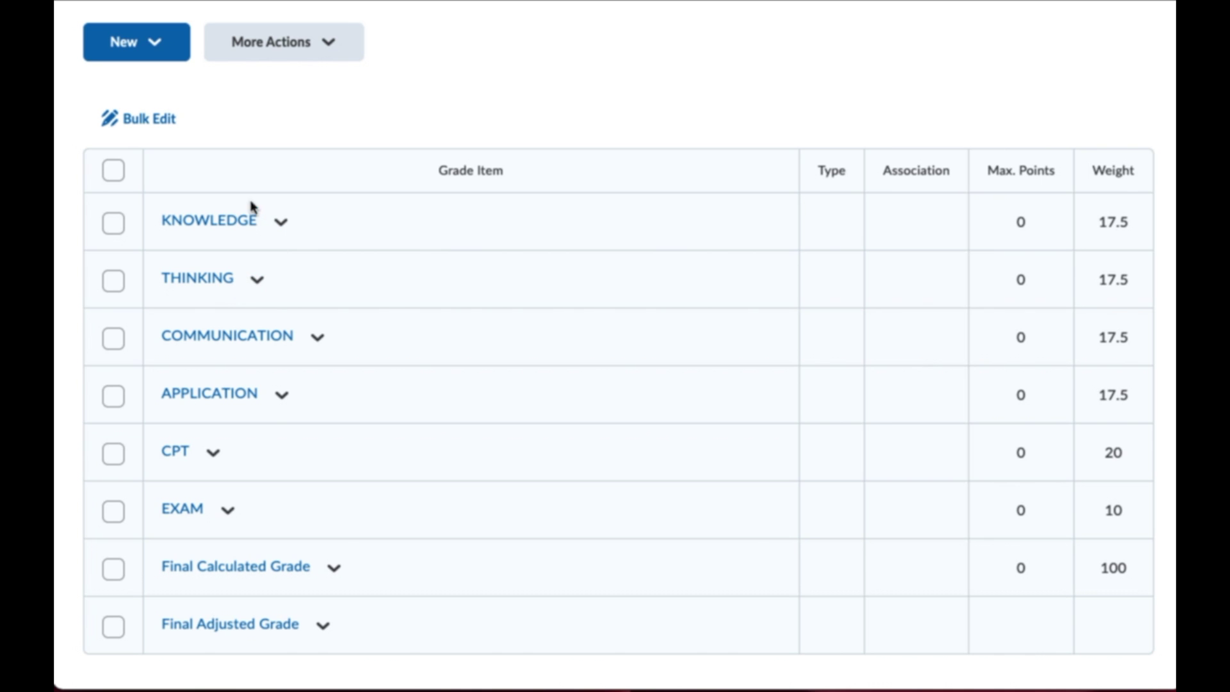
# Create a numeric grade item 'Unit 1 Assignment' in KNOWLEDGE worth 15 maximum points.
pyautogui.click(173, 54)
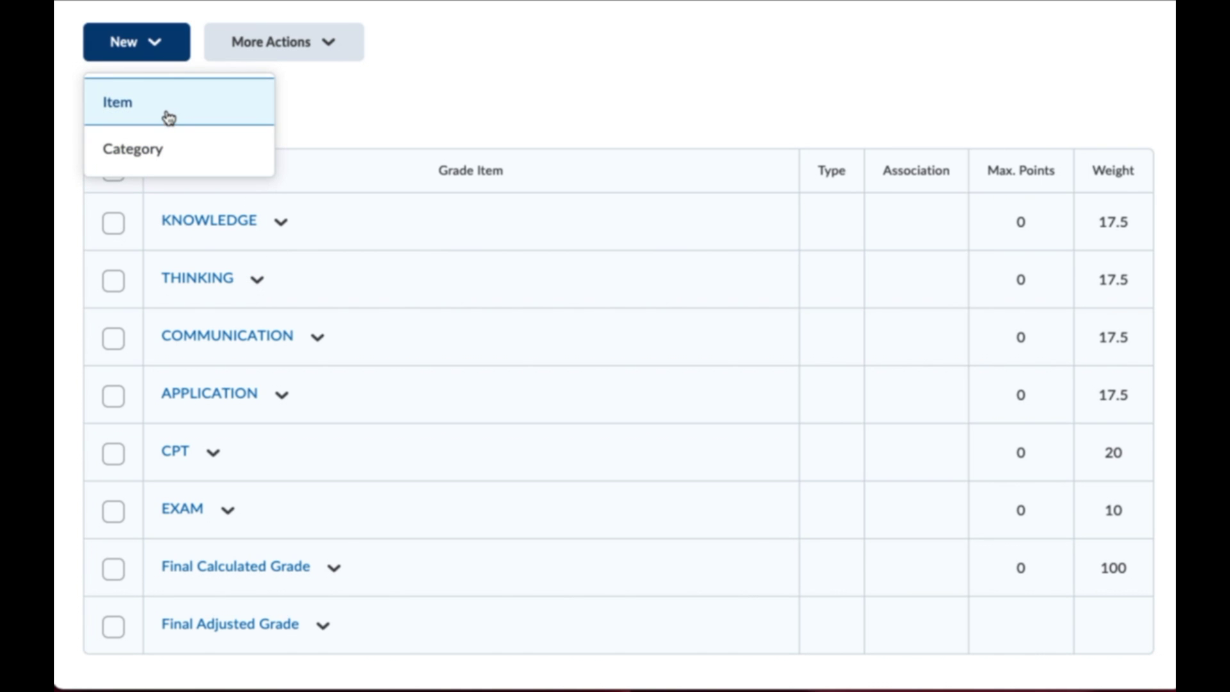
pyautogui.click(169, 118)
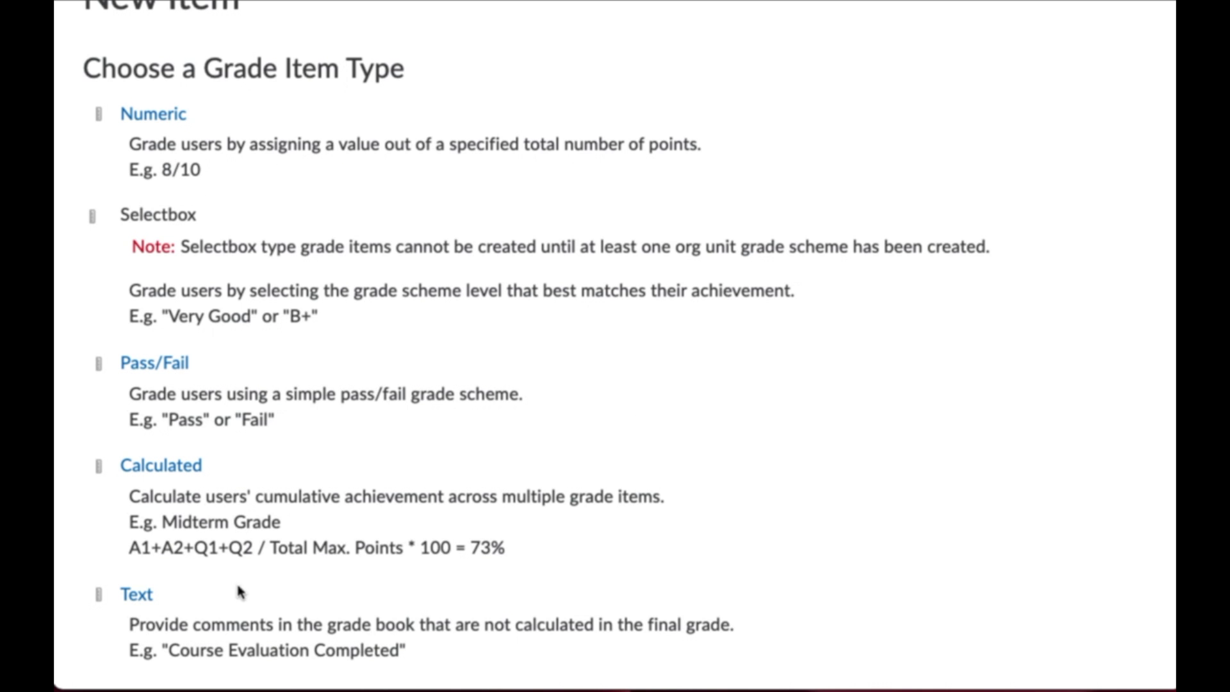
pyautogui.click(146, 117)
pyautogui.write('Unit')
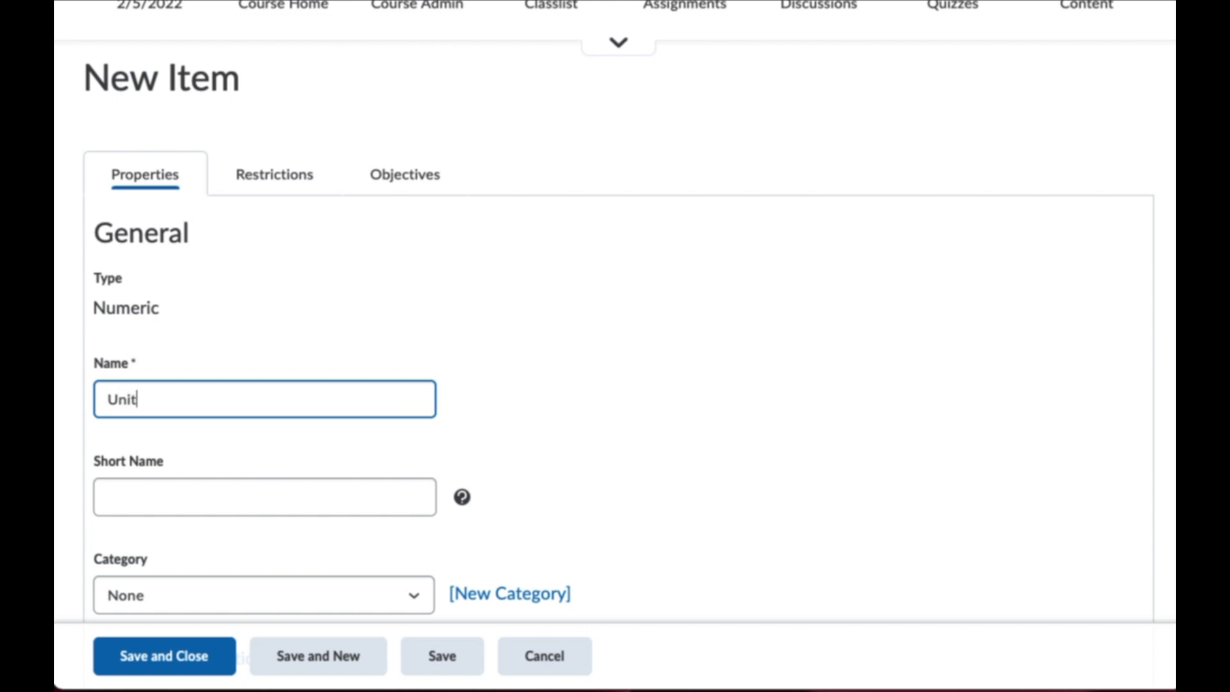
pyautogui.write(' 1 Assignment')
pyautogui.scroll(-3, 101, 365)
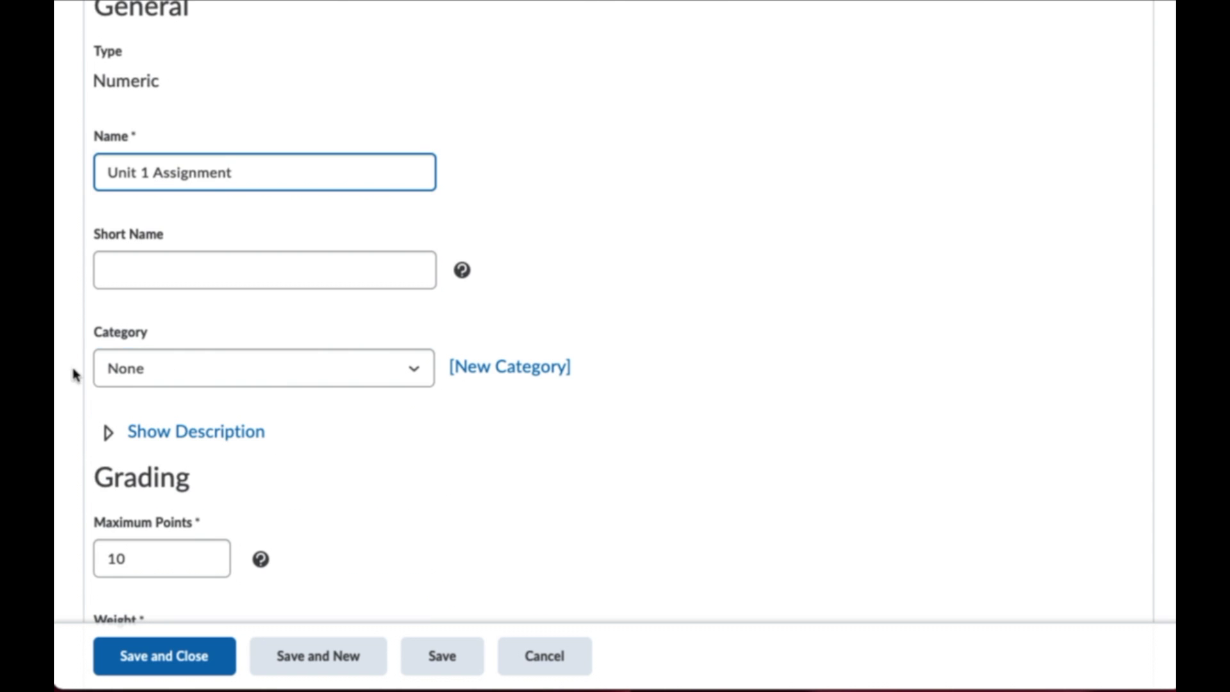
pyautogui.click(131, 378)
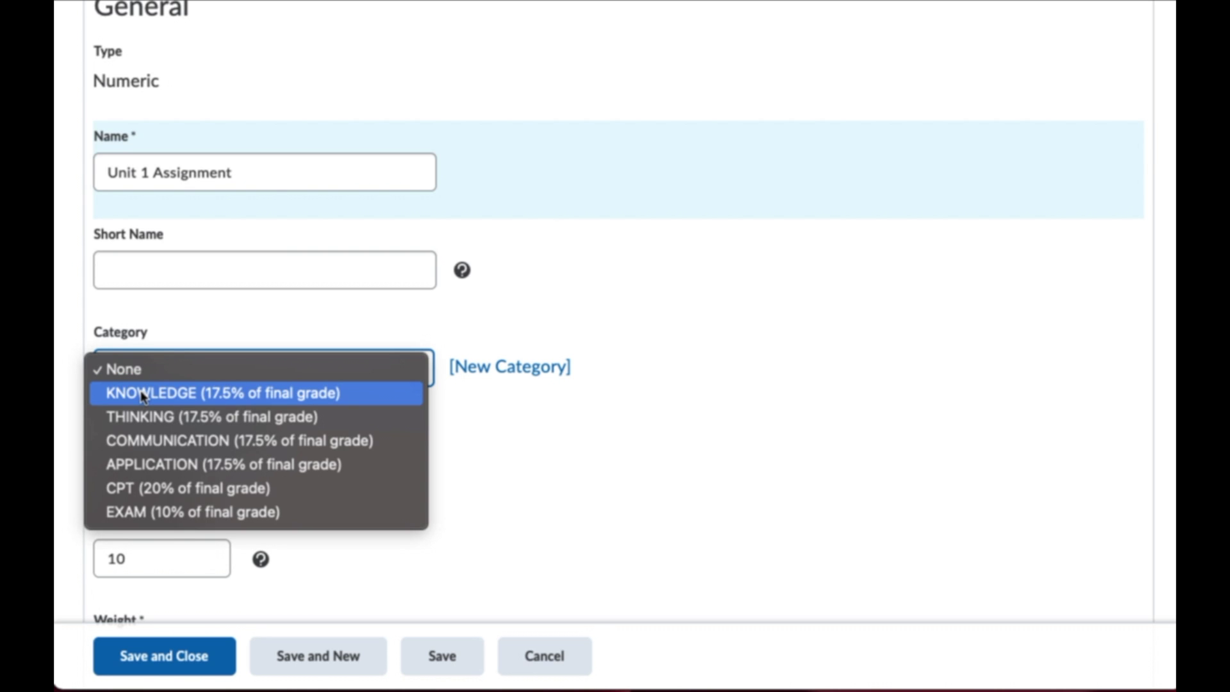
pyautogui.click(143, 396)
pyautogui.click(145, 564)
pyautogui.moveTo(145, 564); pyautogui.dragTo(83, 566)
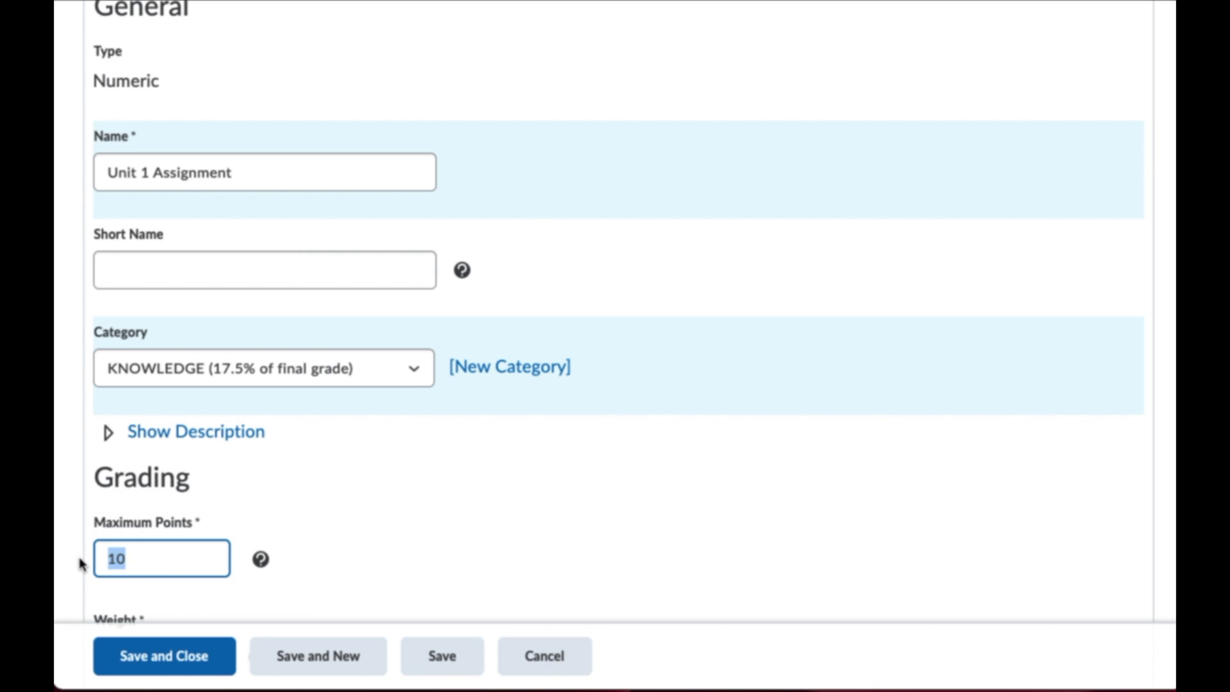
pyautogui.write('15')
# Override the managing view display options to show the points grade, and save the item.
pyautogui.scroll(-15, 109, 536)
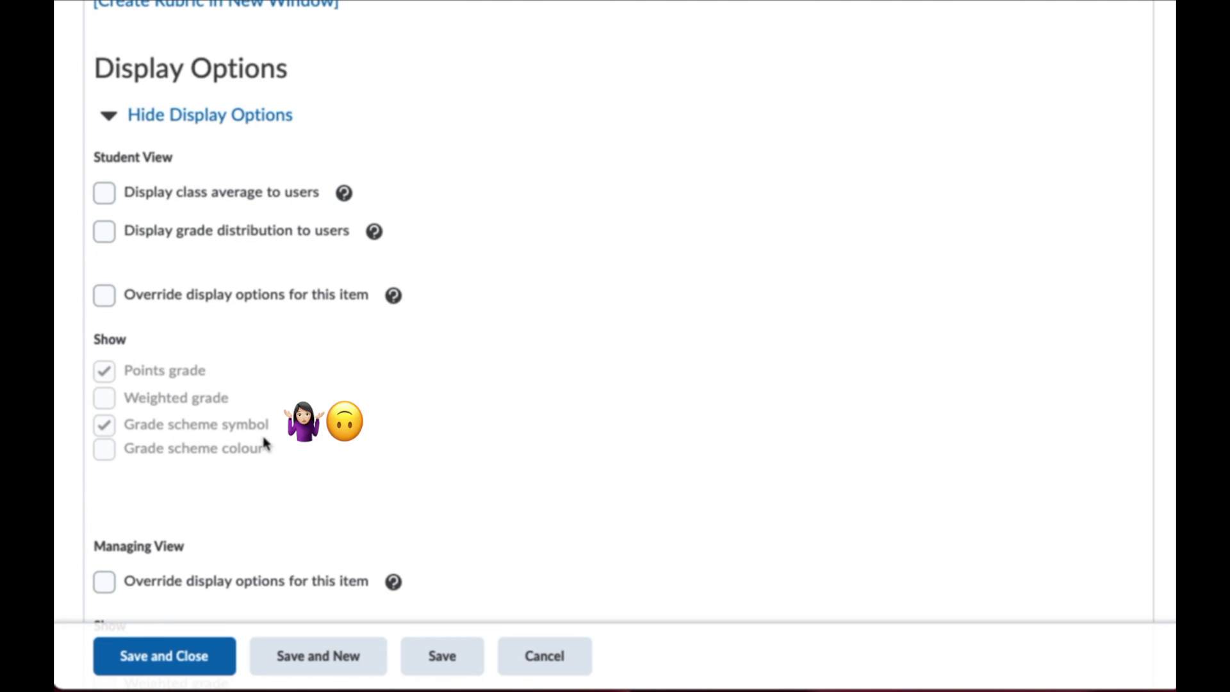
pyautogui.scroll(-3, 268, 438)
pyautogui.scroll(-1, 268, 438)
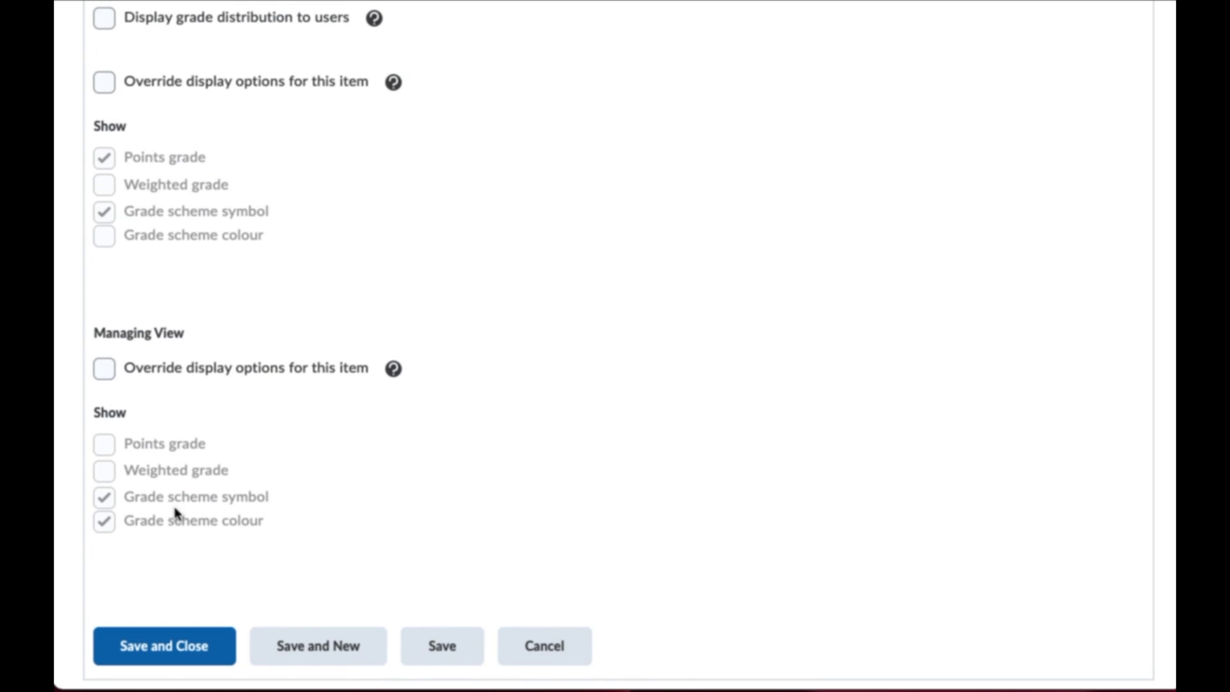
pyautogui.click(104, 370)
pyautogui.click(105, 445)
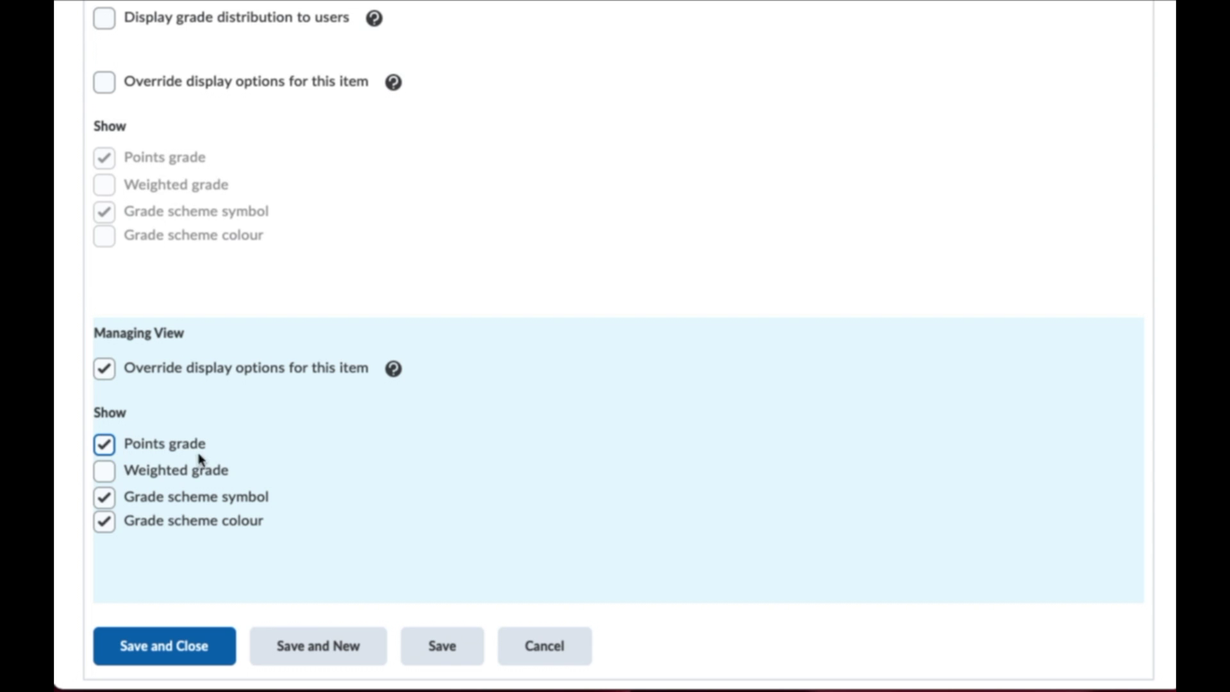
pyautogui.click(221, 645)
pyautogui.scroll(-1, 1025, 464)
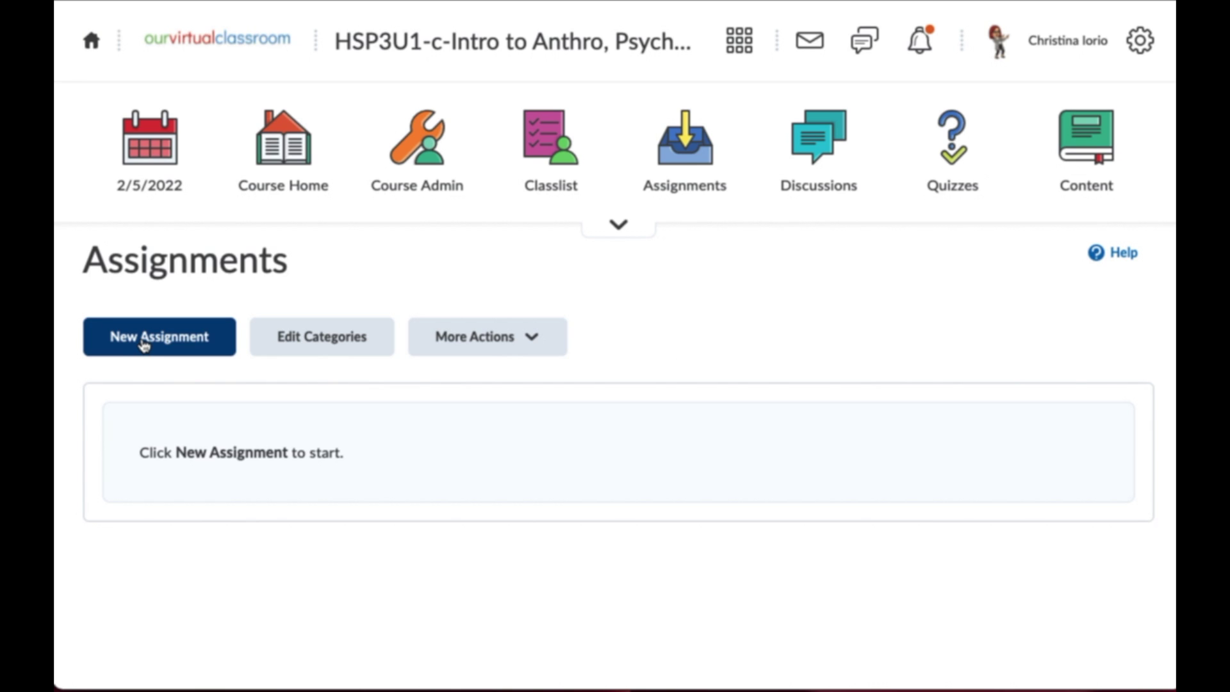
# Start a new Unit 1 Assignment worth 15 points.
pyautogui.click(205, 352)
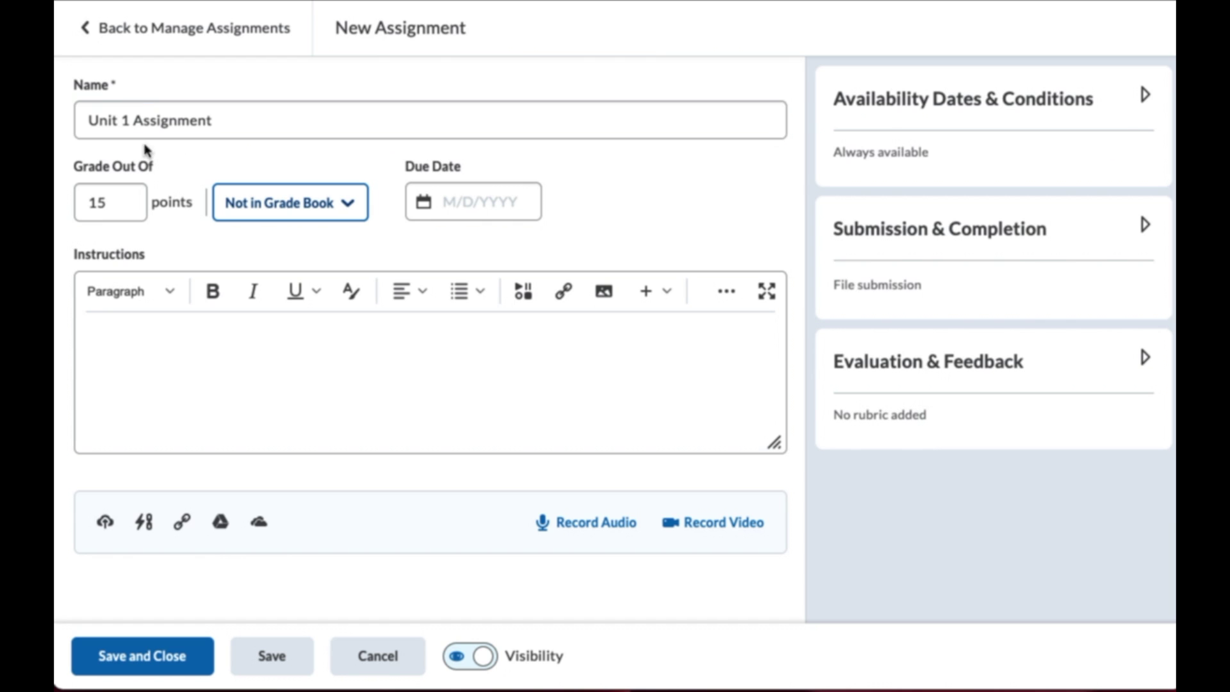
pyautogui.click(89, 200)
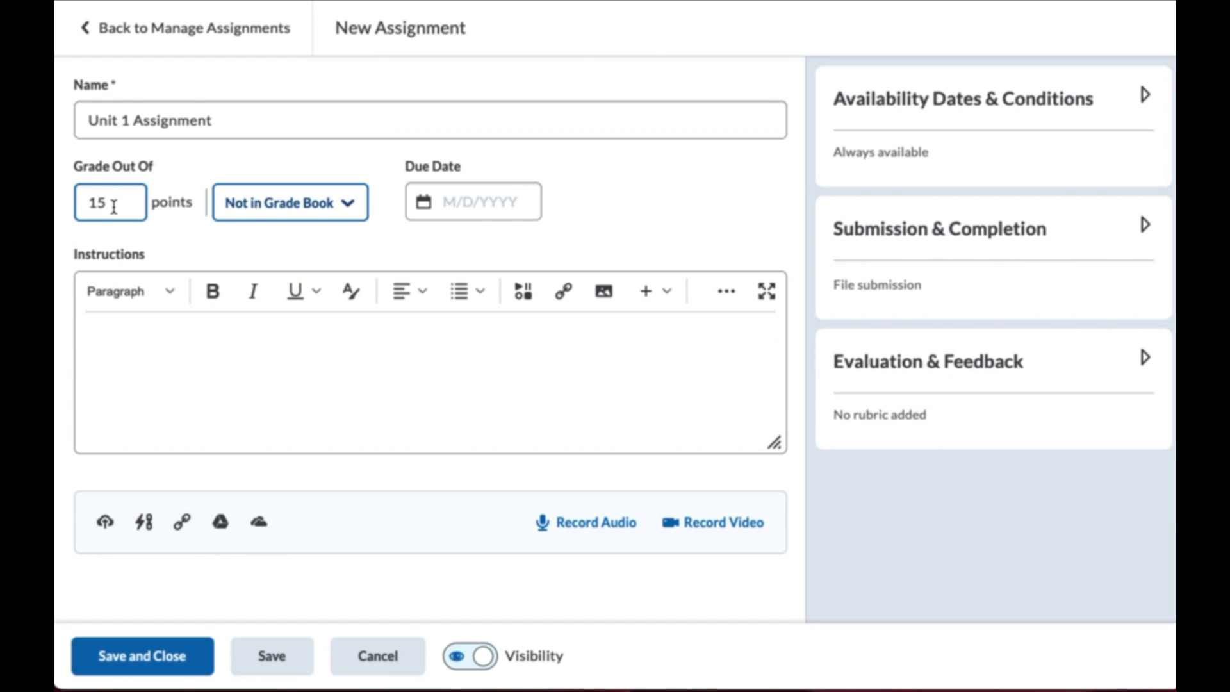
pyautogui.click(250, 215)
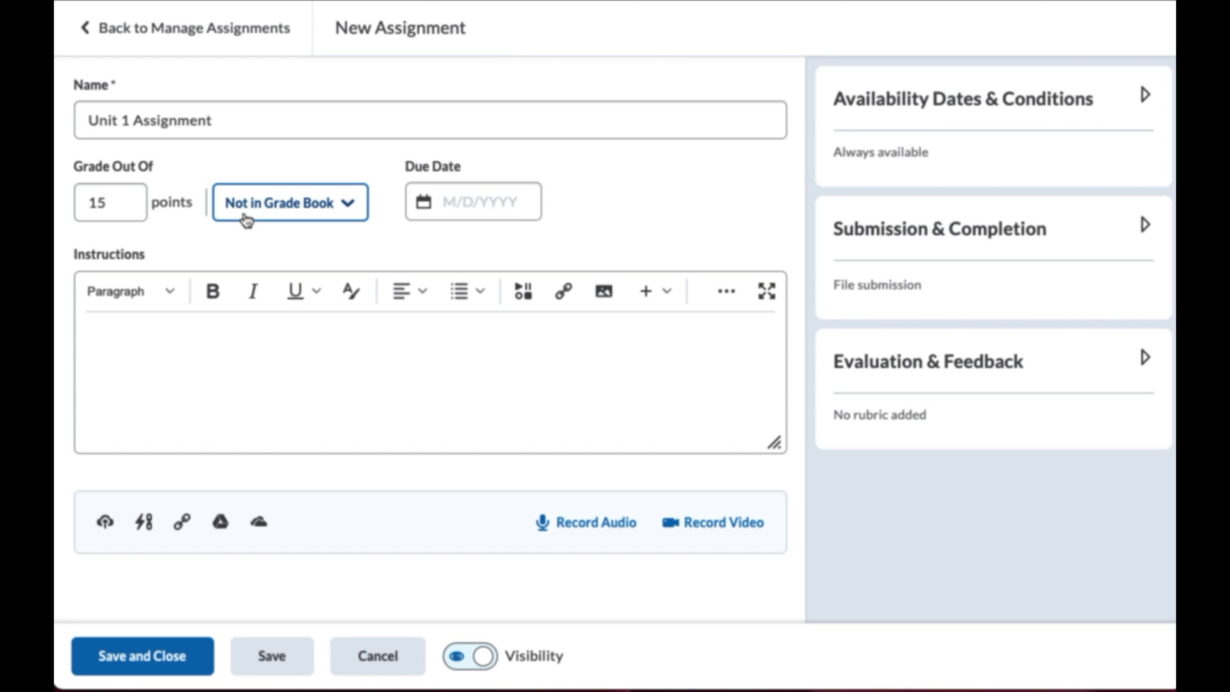
# Link the assignment to a new grade item in the THINKING category and save it.
pyautogui.click(303, 213)
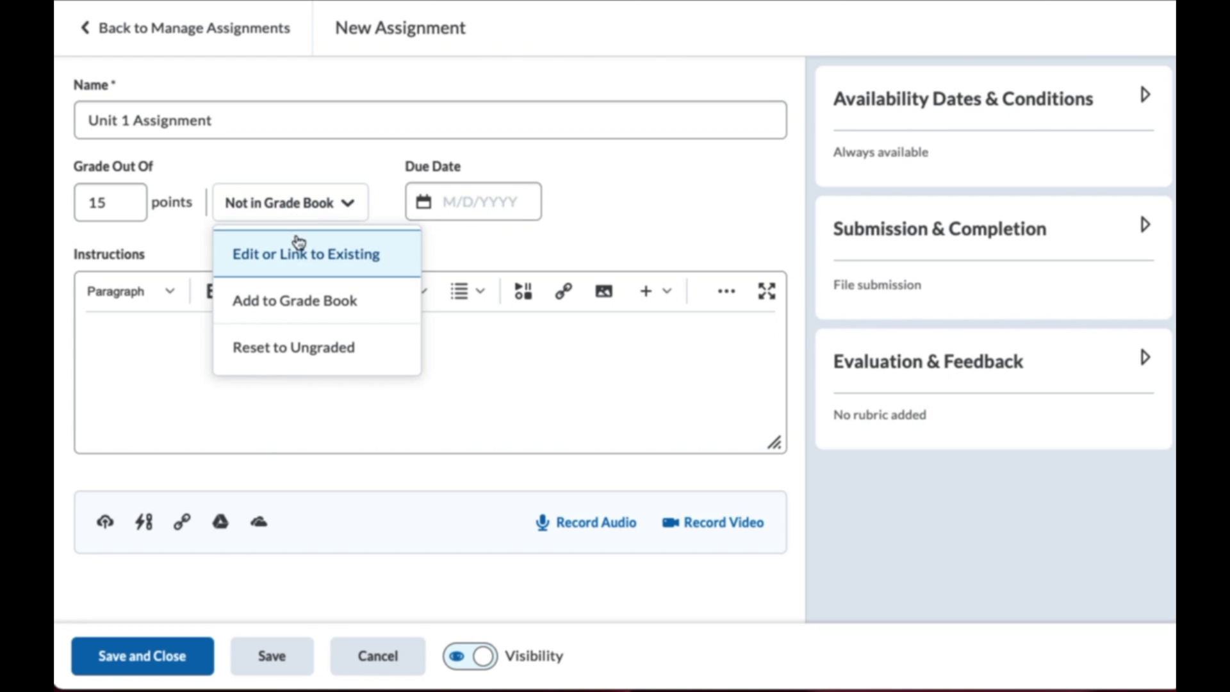
pyautogui.click(321, 264)
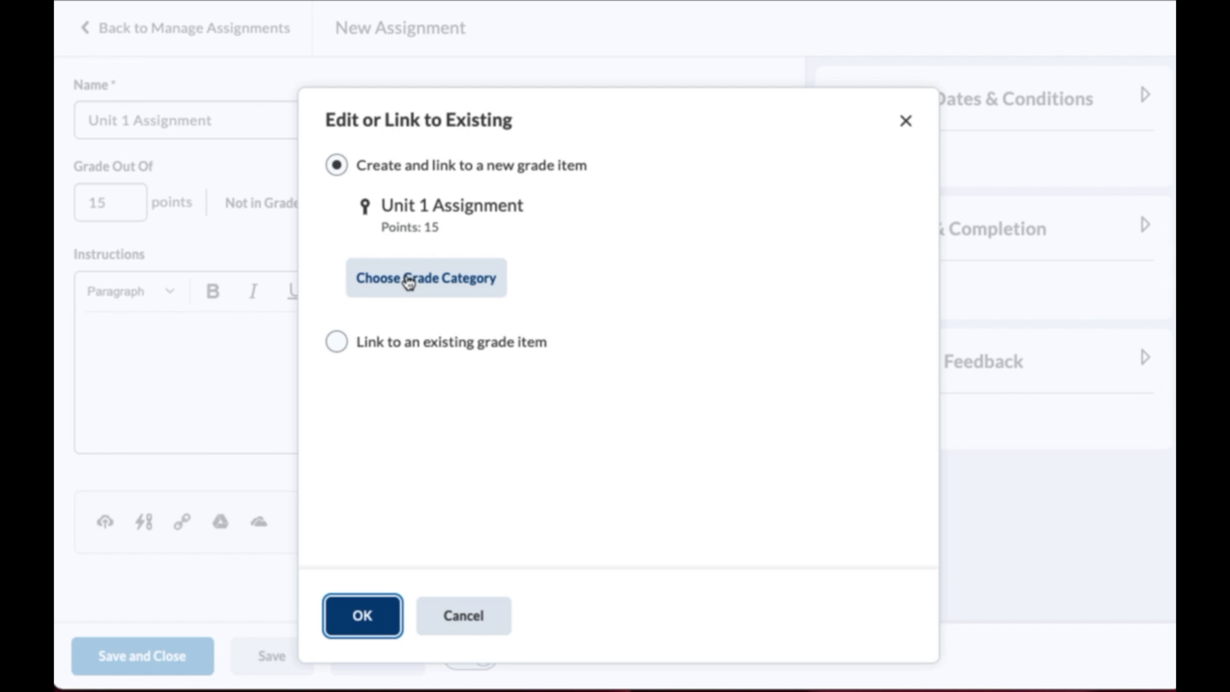
pyautogui.click(406, 278)
pyautogui.click(434, 307)
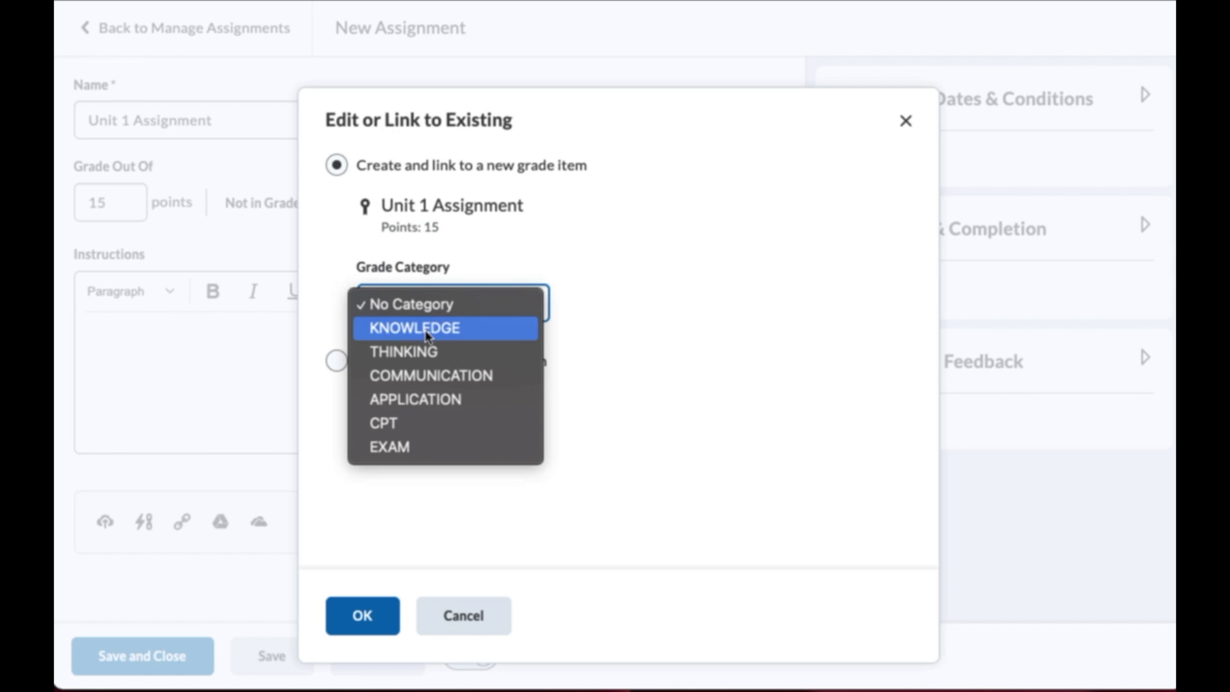
pyautogui.click(426, 353)
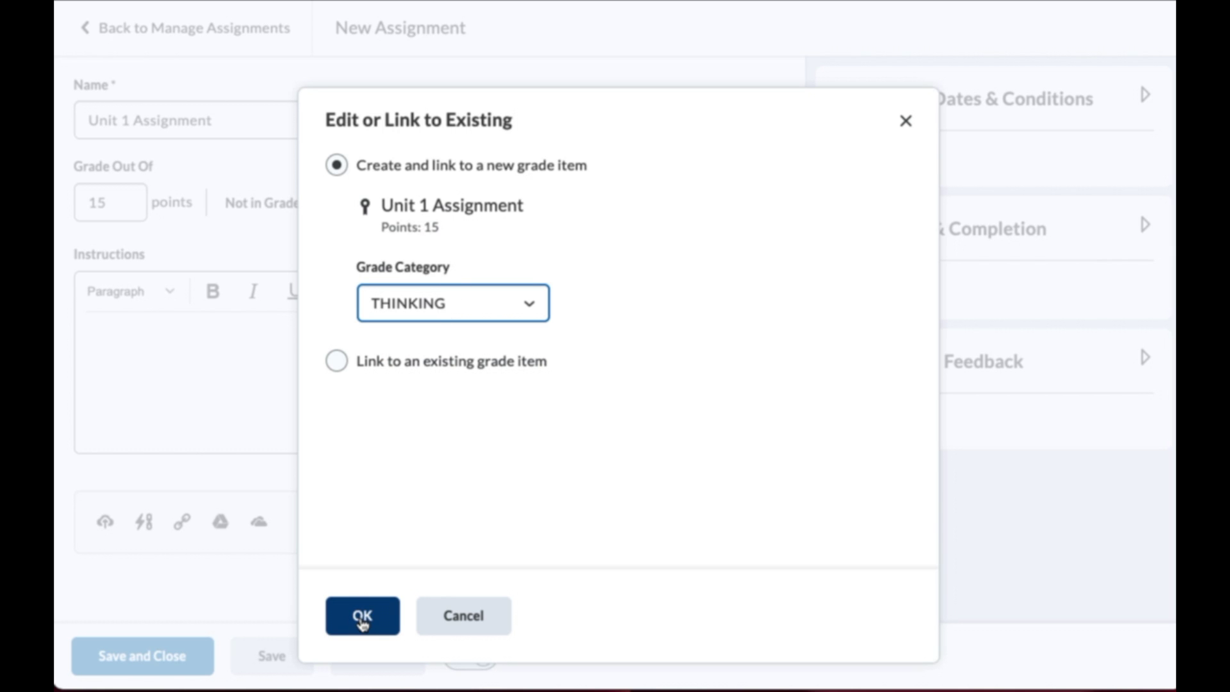
pyautogui.click(362, 616)
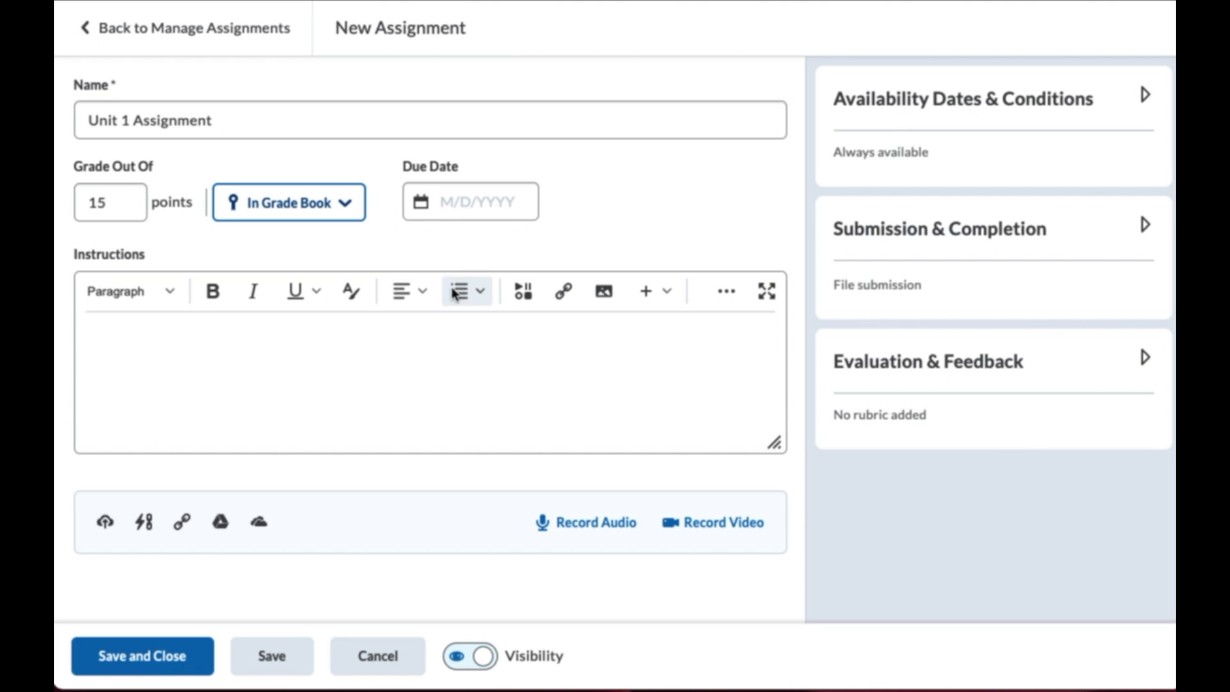
pyautogui.click(184, 657)
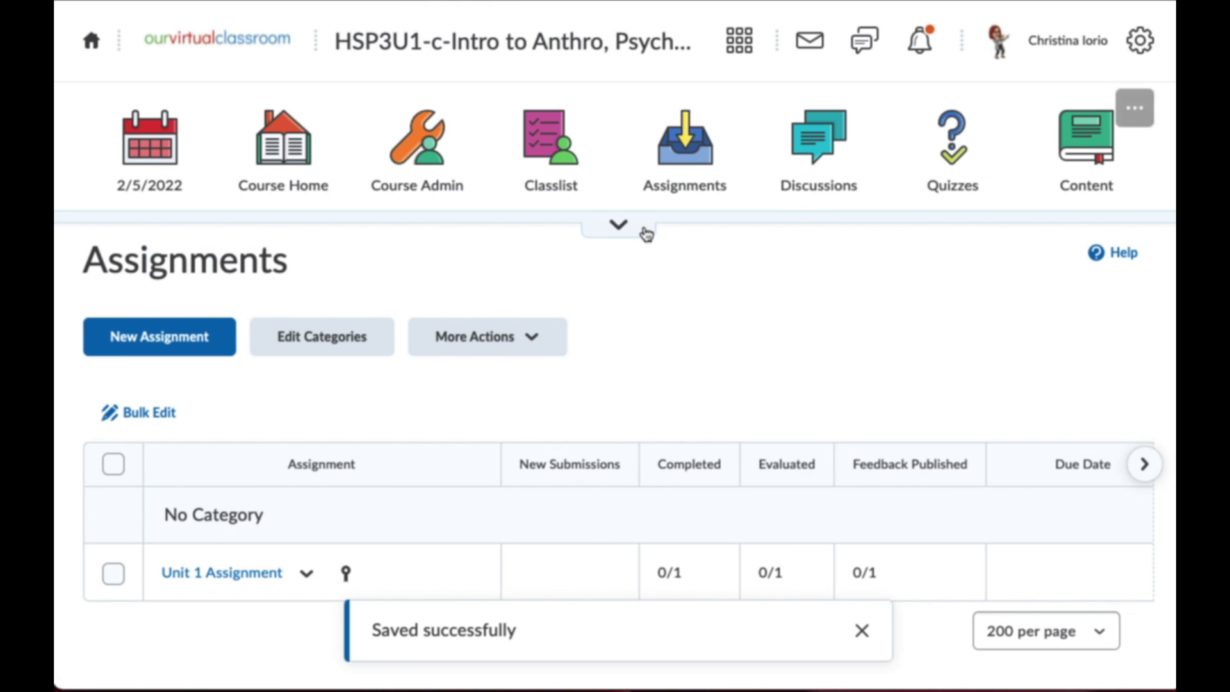
# Navigate via Manage Grades to the Unit 1 Assignment and open its single submission for evaluation.
pyautogui.click(619, 227)
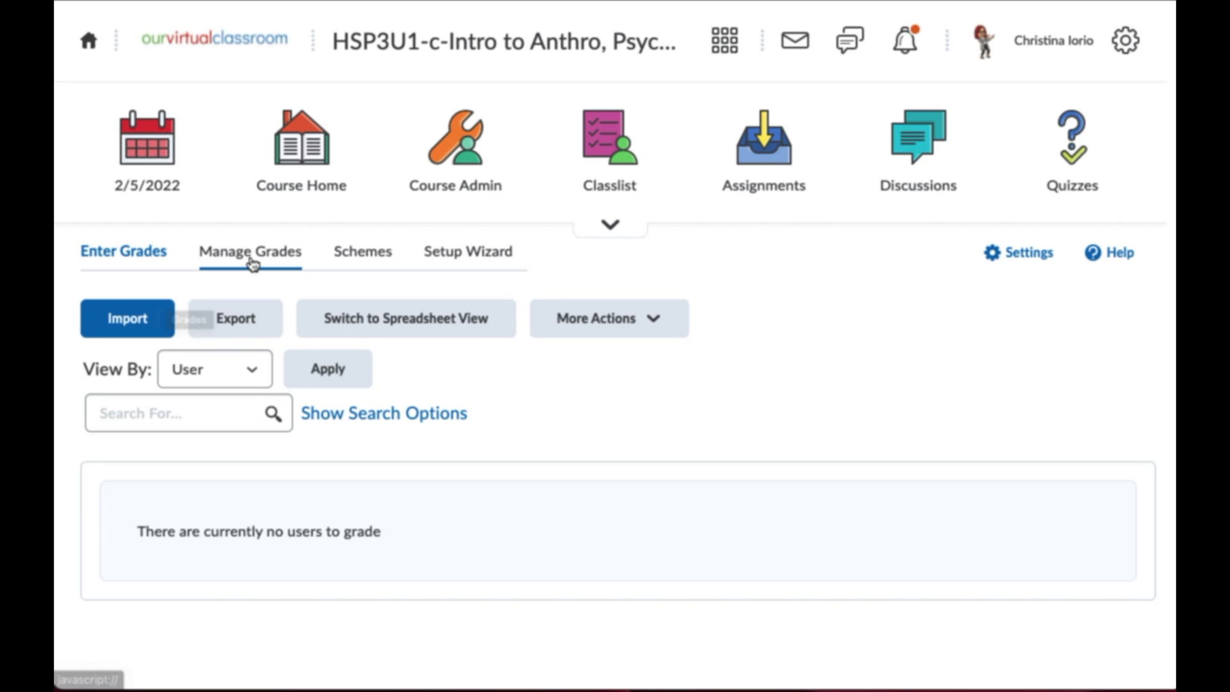
pyautogui.click(250, 262)
pyautogui.scroll(-10, 436, 362)
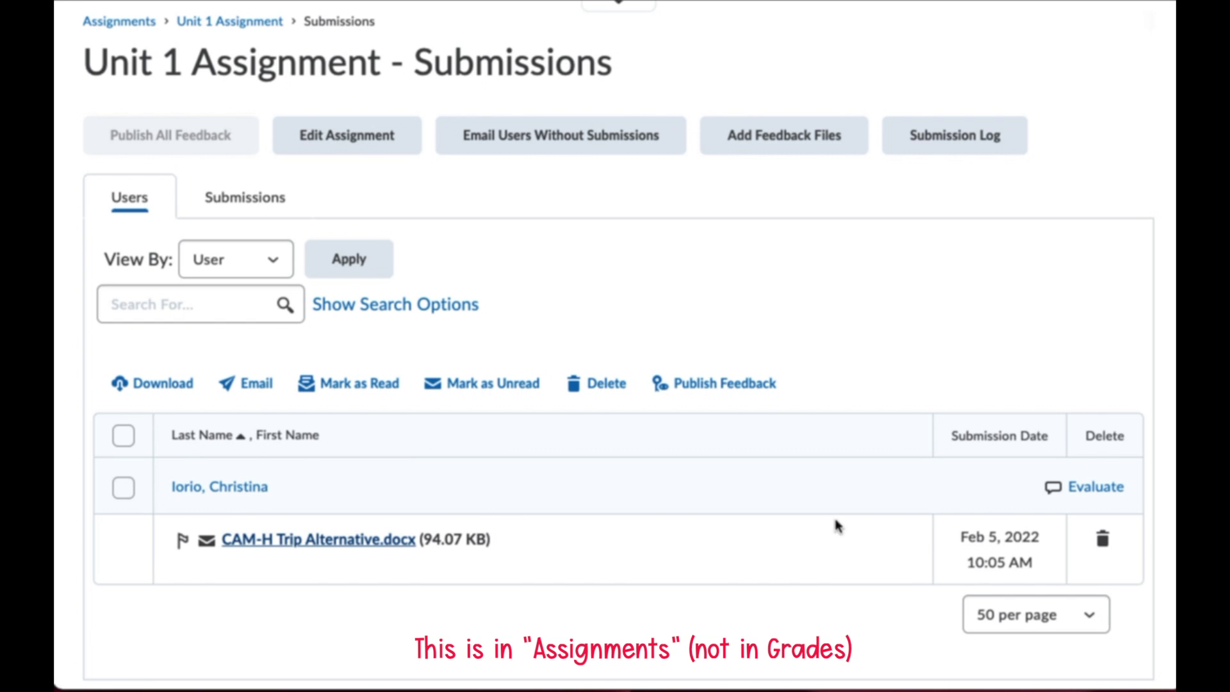
pyautogui.click(1109, 496)
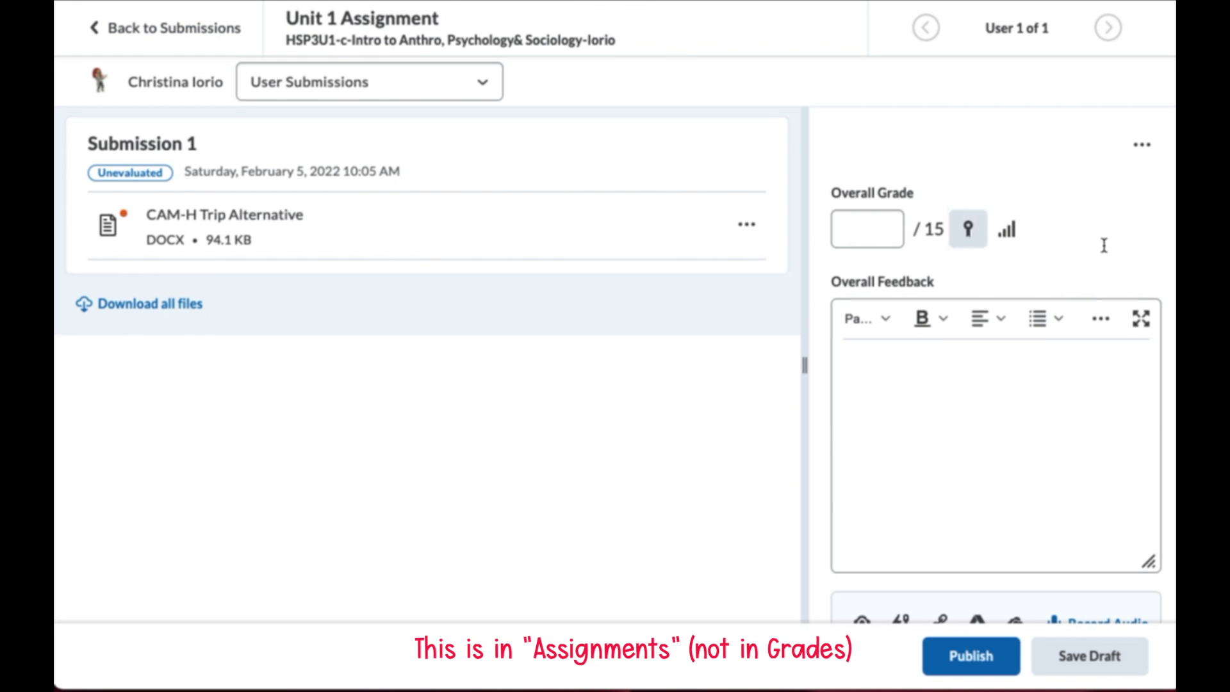
# Give the submission an overall grade of 14 out of 15 and publish the evaluation.
pyautogui.click(873, 225)
pyautogui.write('14')
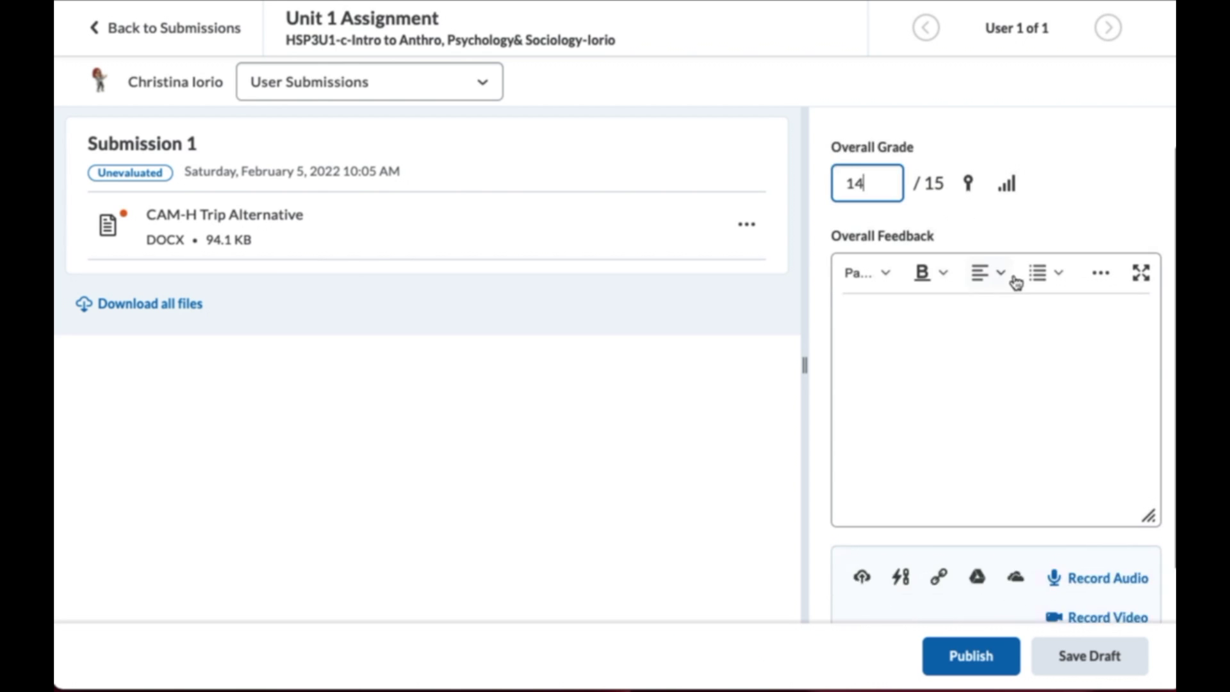
pyautogui.scroll(-2, 1011, 275)
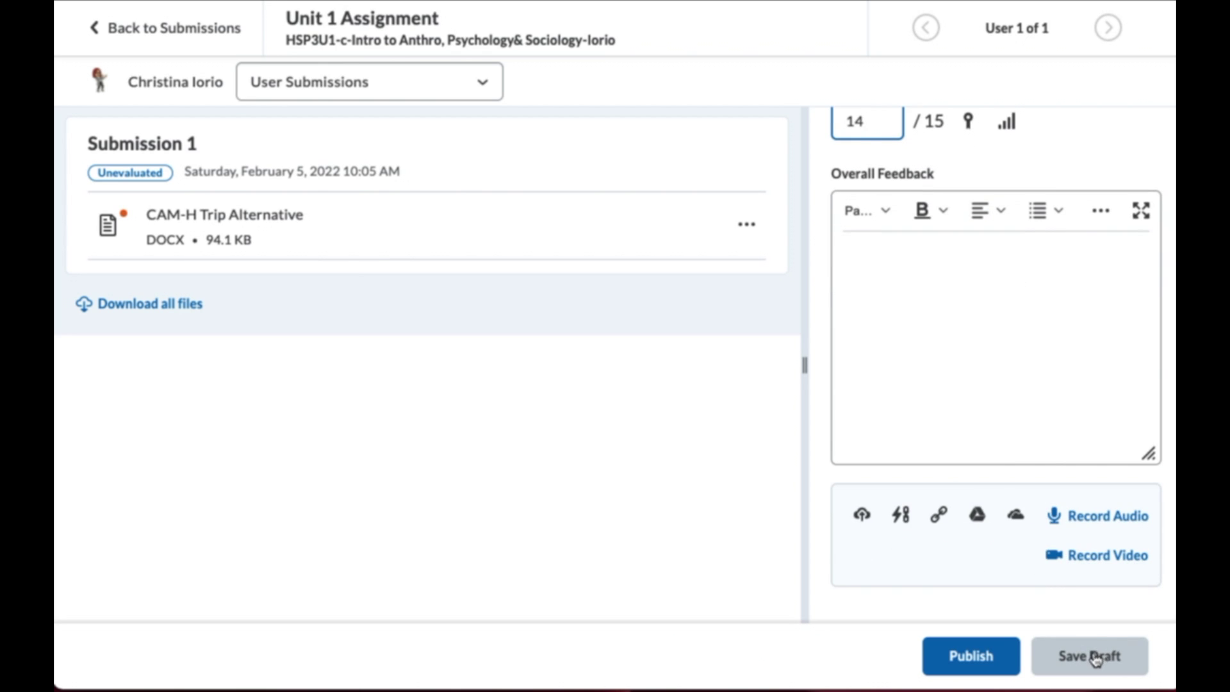
pyautogui.click(970, 663)
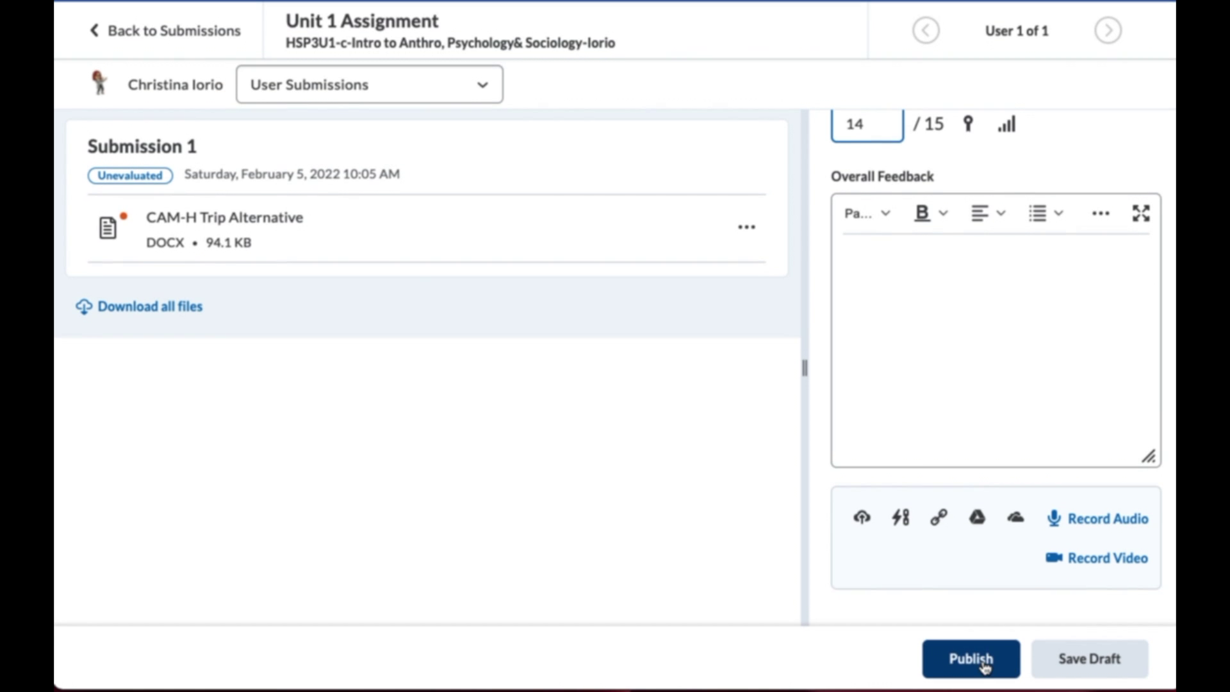
pyautogui.scroll(2, 859, 392)
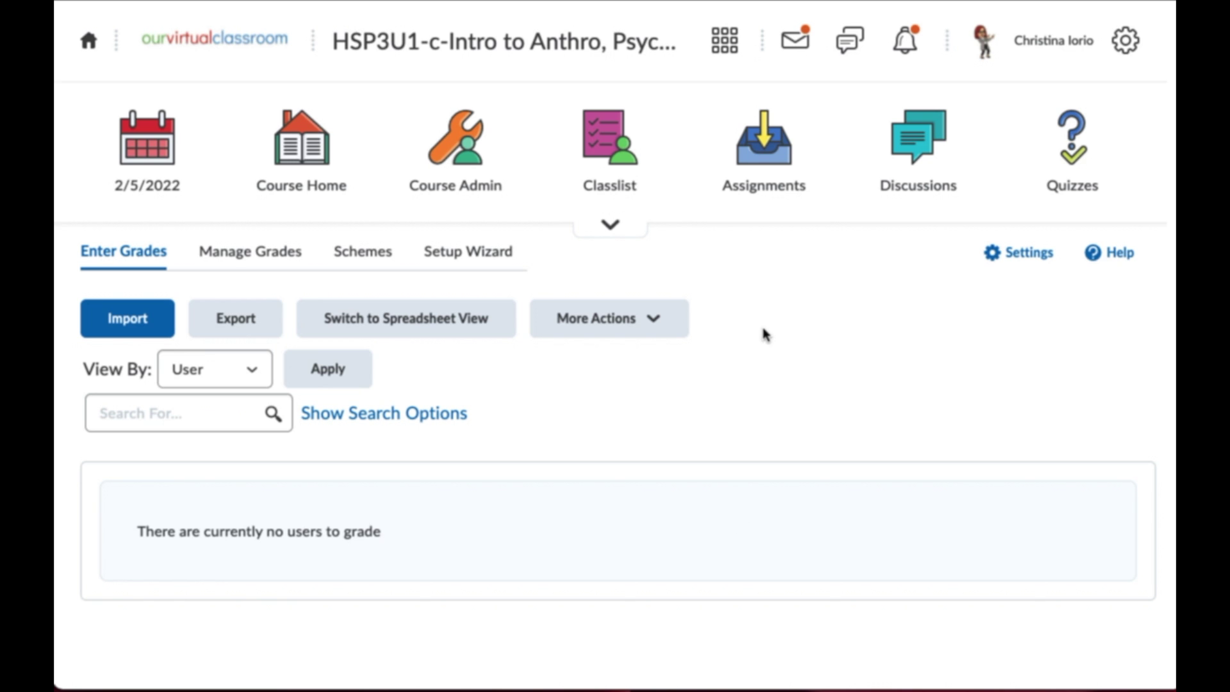
# Save the COMMUNICATION TEST quiz and start a new grade item from its assessment settings.
pyautogui.click(1072, 185)
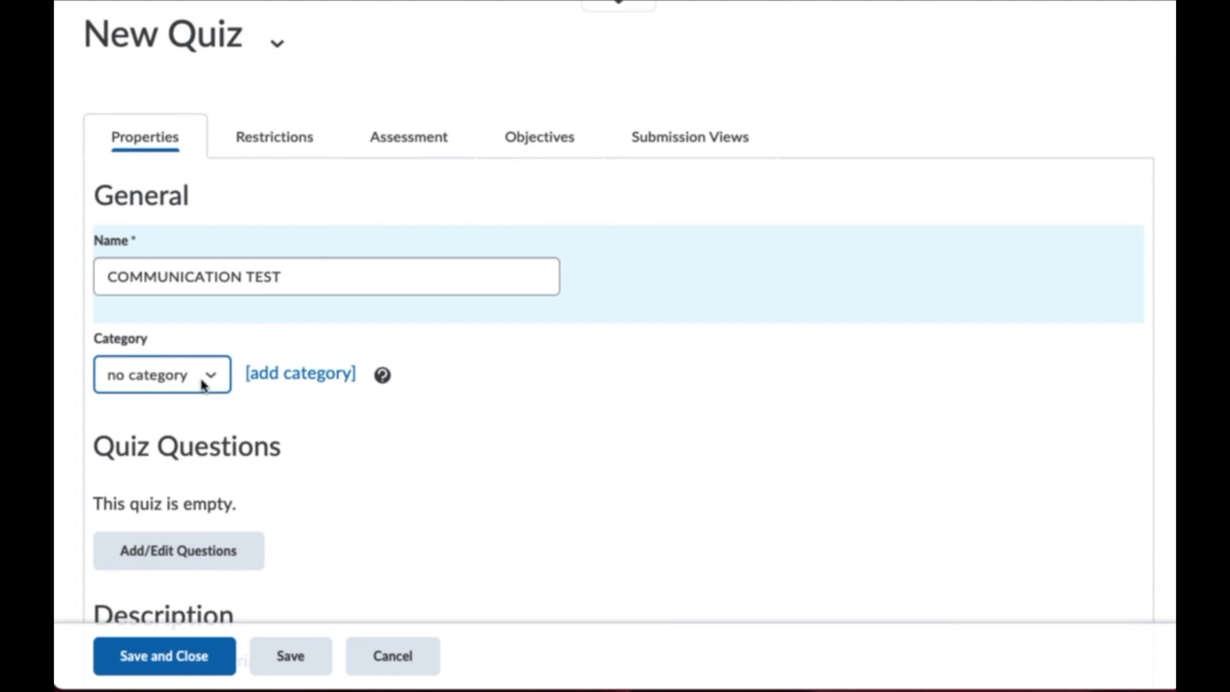
pyautogui.click(406, 138)
pyautogui.scroll(-2, 421, 341)
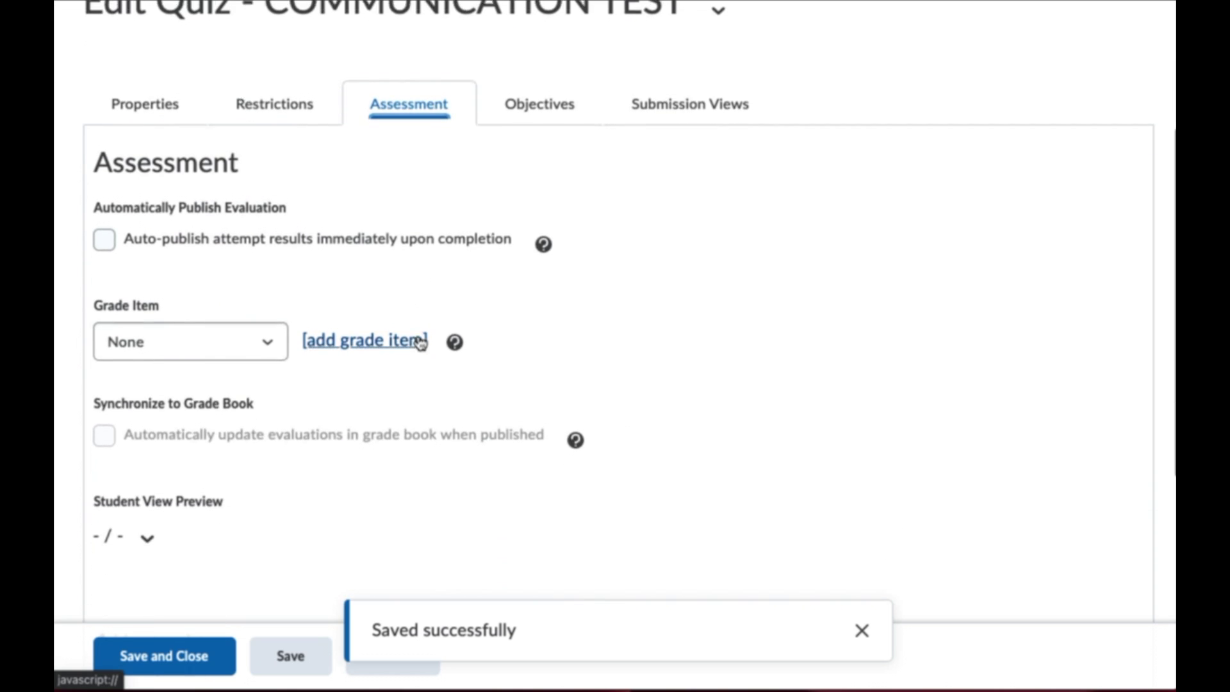
pyautogui.click(129, 337)
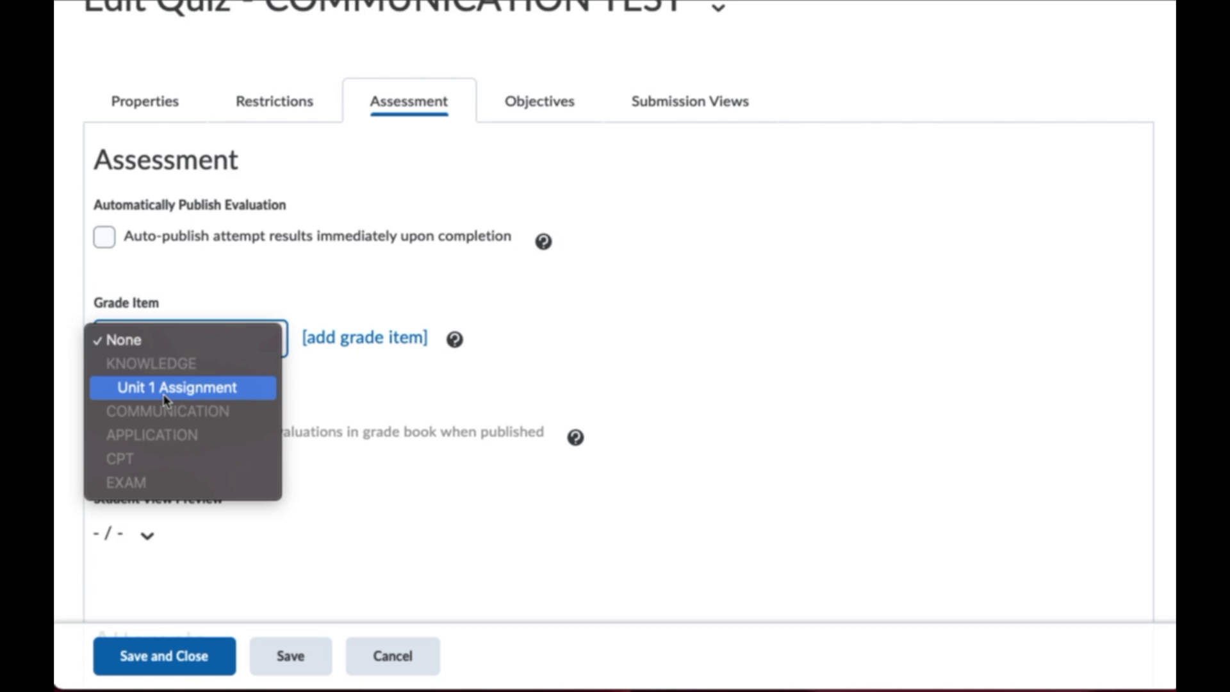
pyautogui.click(392, 346)
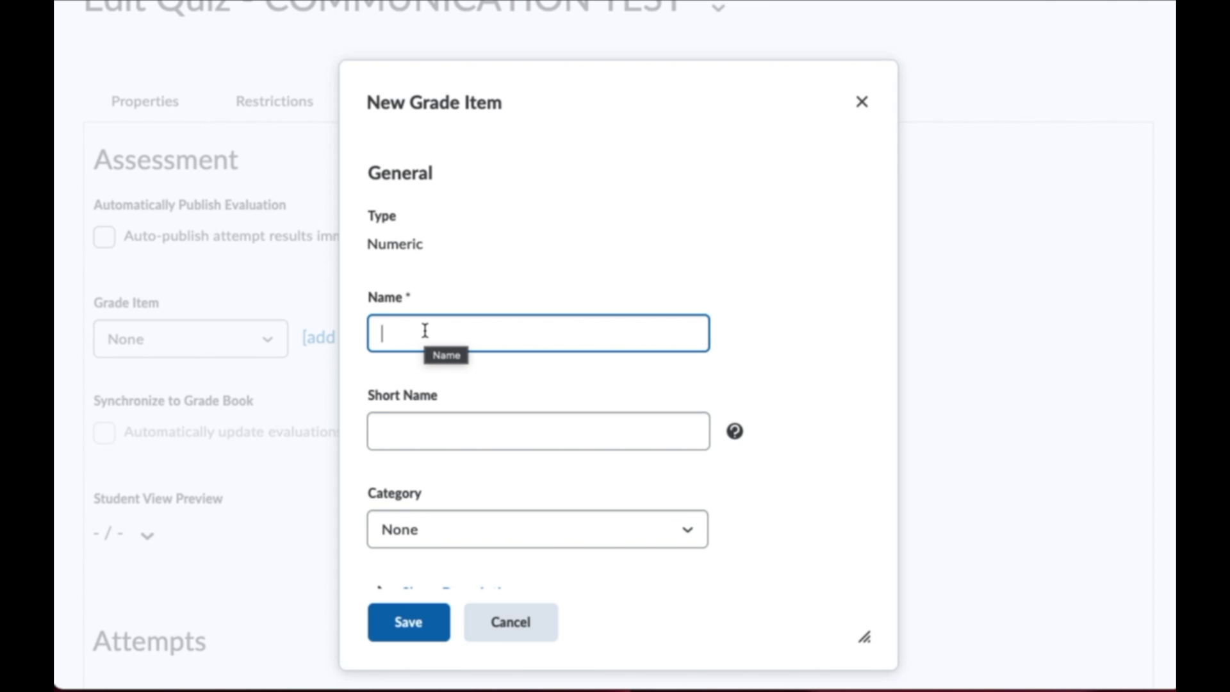
# Name the grade item COMMUNICATION TEST, put it in COMMUNICATION with 20 maximum points, and save.
pyautogui.write('COMMUNICATION TEST')
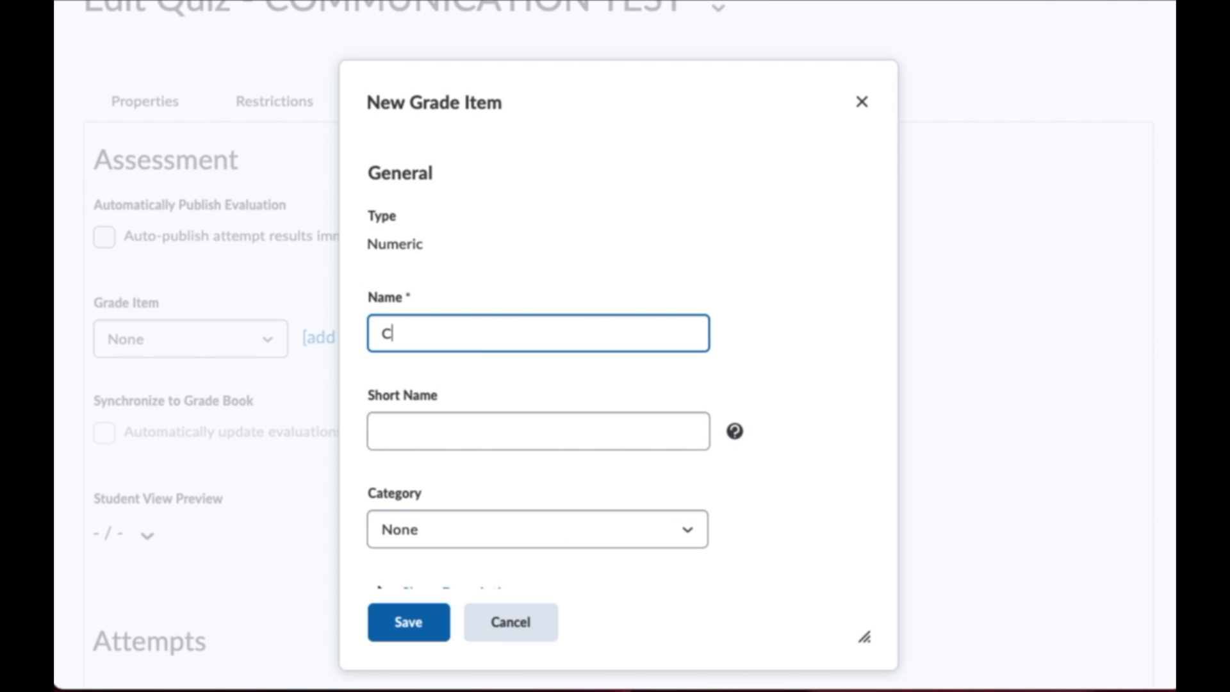
pyautogui.click(423, 531)
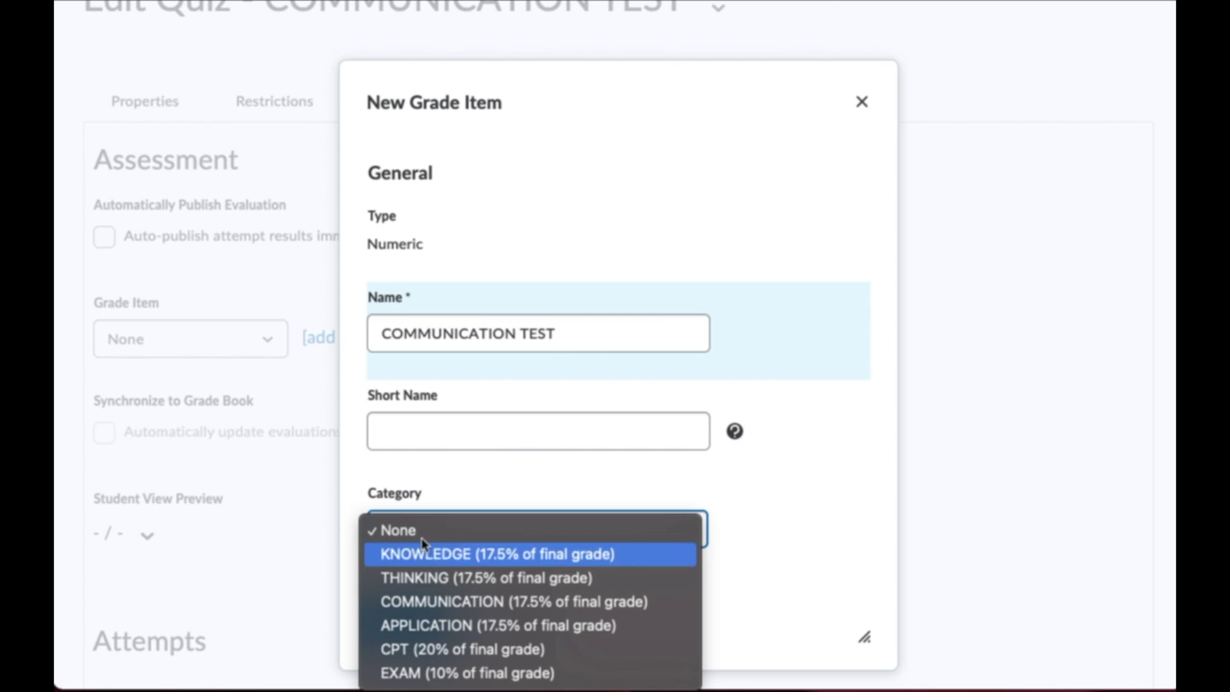
pyautogui.click(453, 602)
pyautogui.scroll(-4, 513, 499)
pyautogui.click(423, 461)
pyautogui.moveTo(420, 461); pyautogui.dragTo(322, 472)
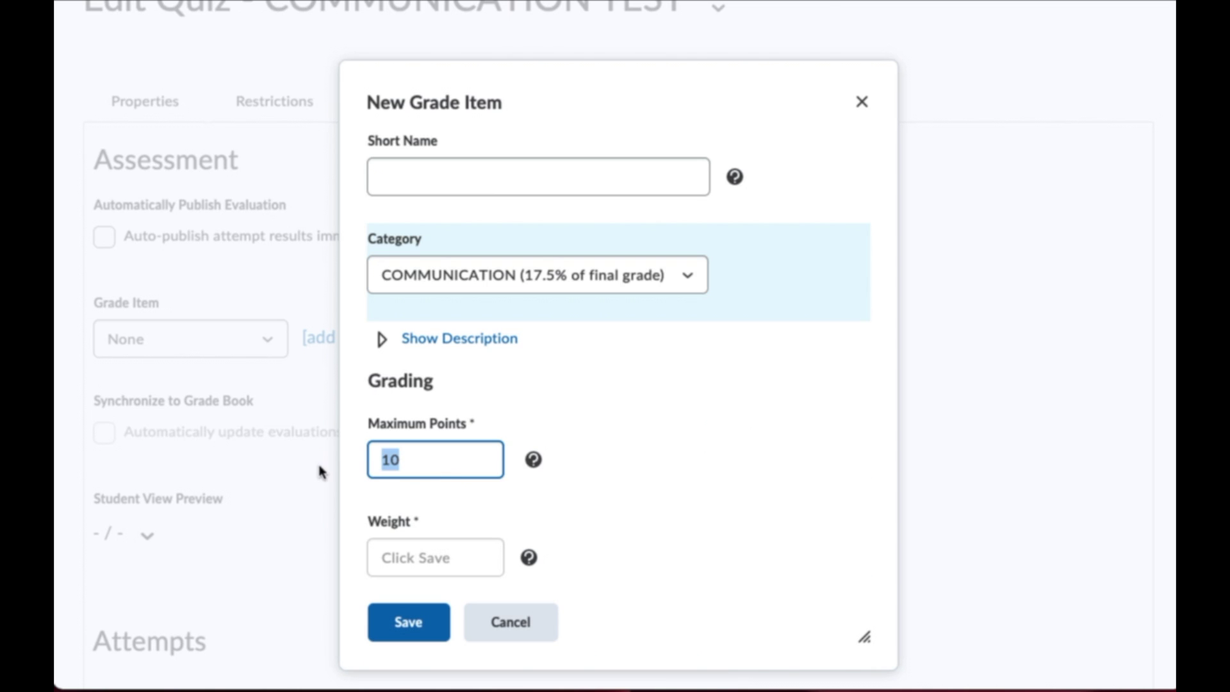
pyautogui.write('20')
pyautogui.press('Return')
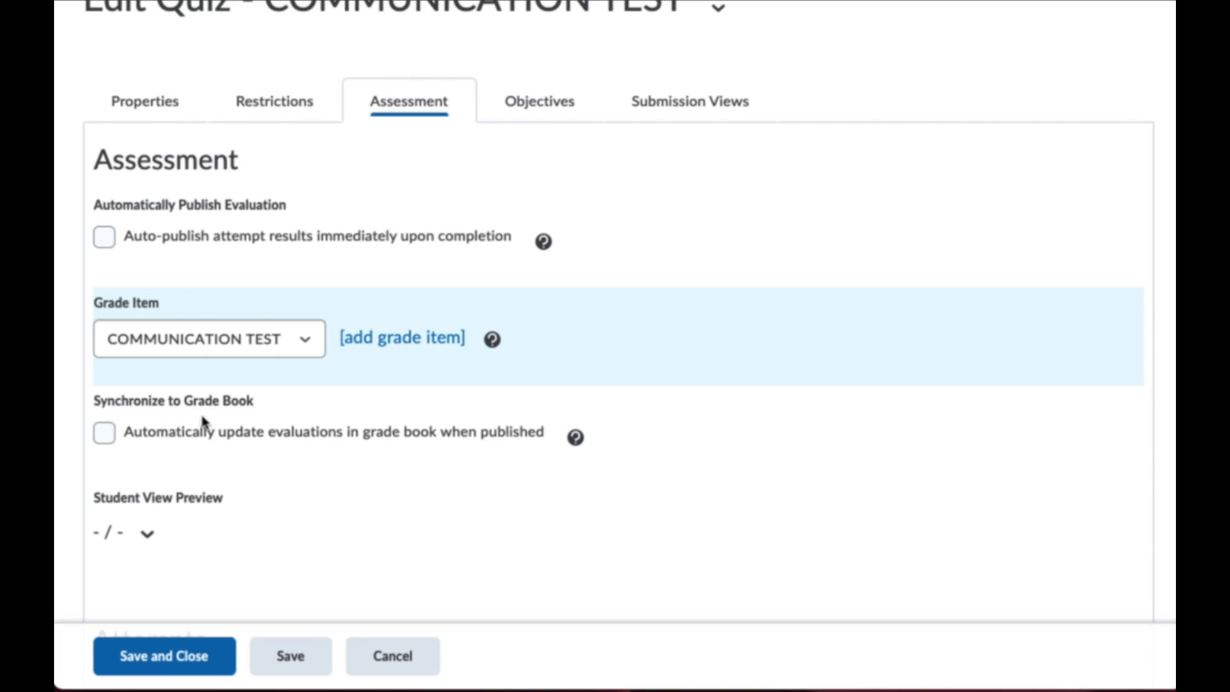
# Turn on automatic grade book updates when quiz evaluations are published.
pyautogui.click(103, 433)
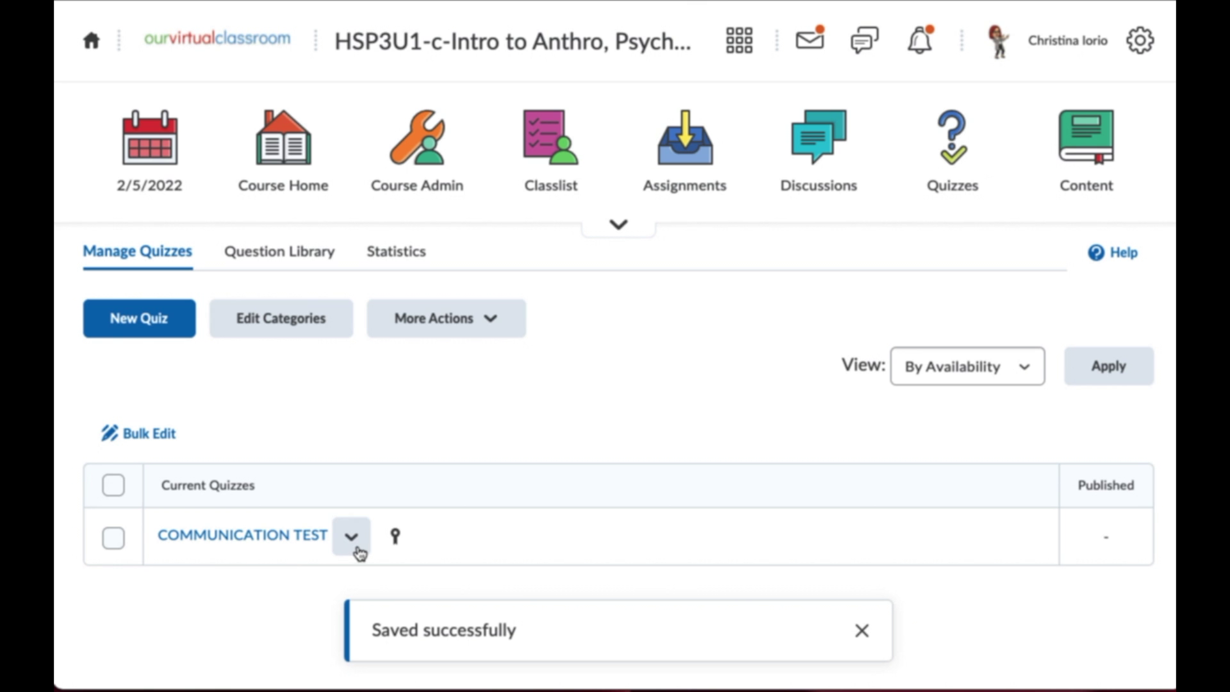
# Open Grades, check COMMUNICATION TEST is a 20-point Quizzes-linked item, then go to Enter Grades.
pyautogui.click(621, 229)
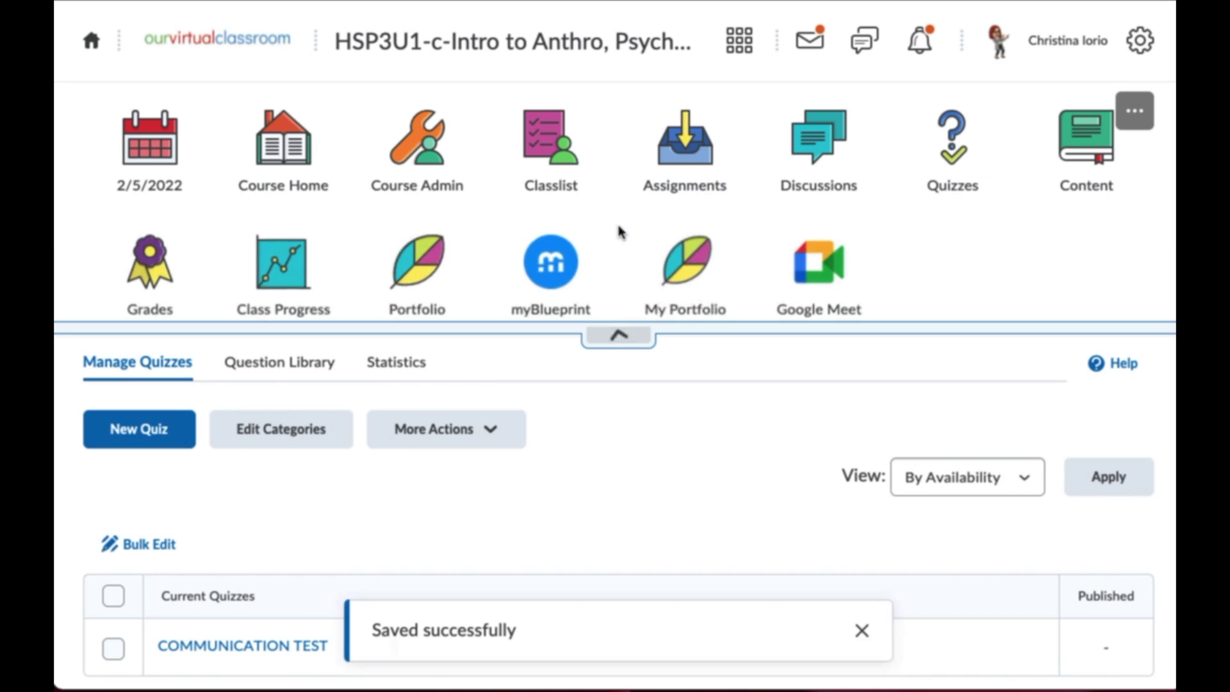
pyautogui.click(162, 282)
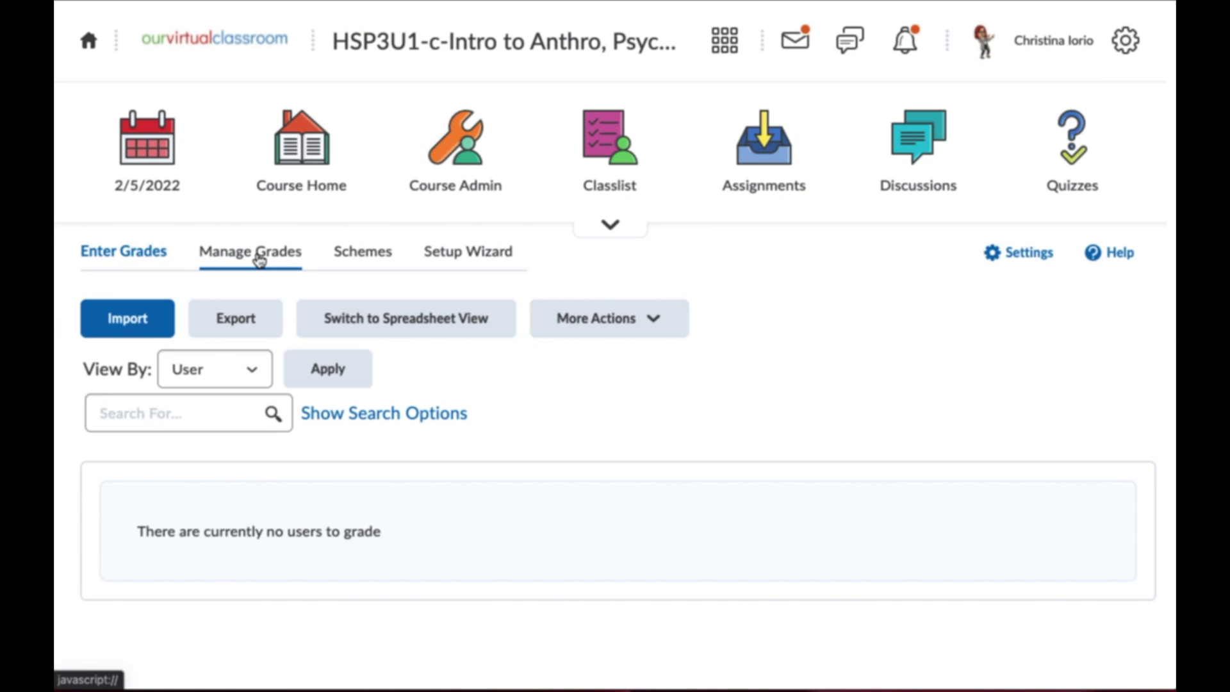
pyautogui.scroll(-3, 524, 502)
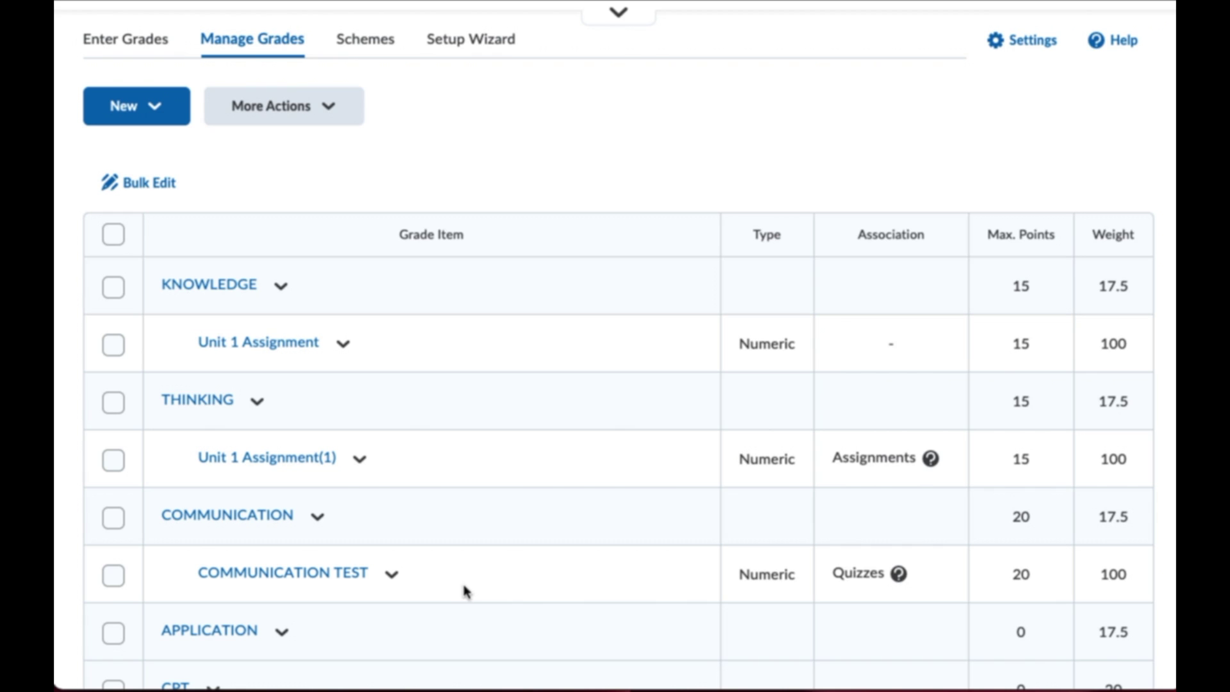
pyautogui.click(124, 44)
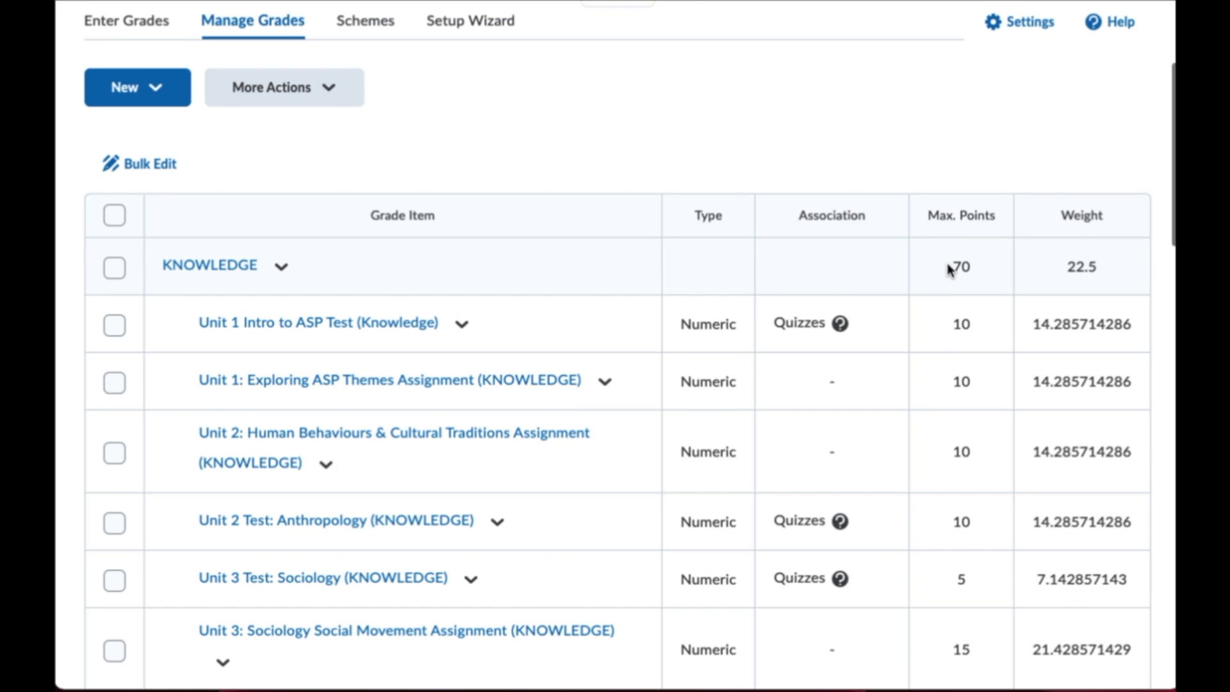
# Scroll through the populated gradebook's KNOWLEDGE and THINKING grade items.
pyautogui.scroll(-4, 947, 264)
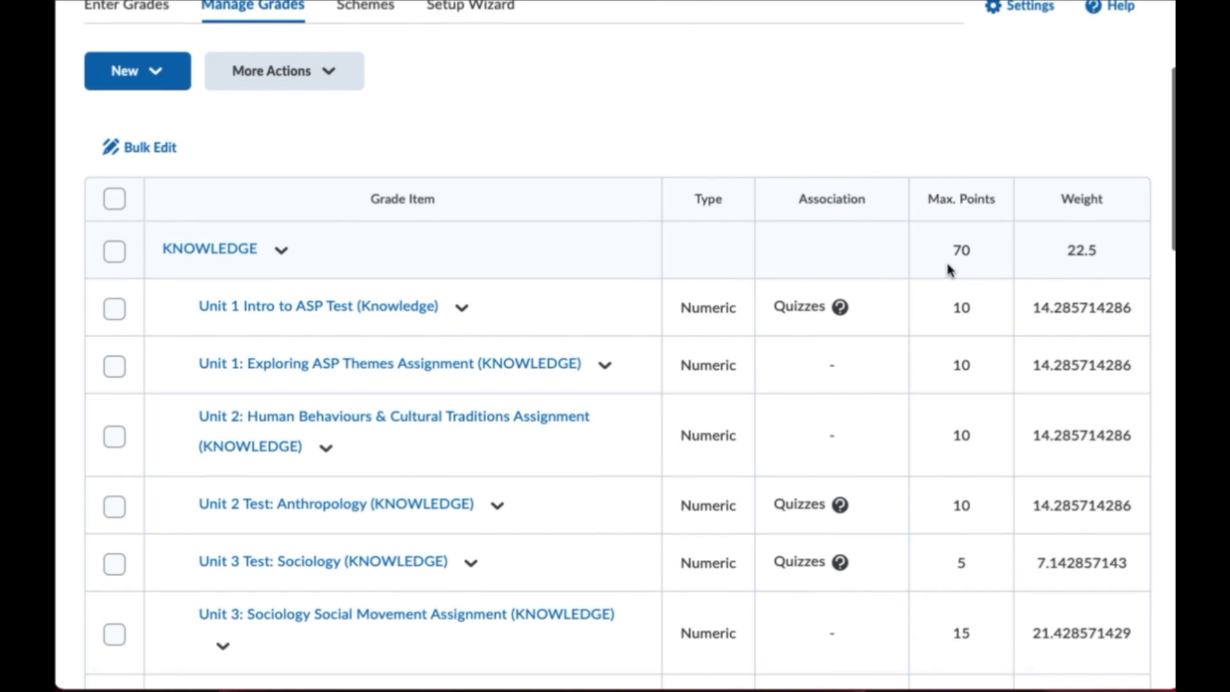
pyautogui.scroll(-3, 949, 269)
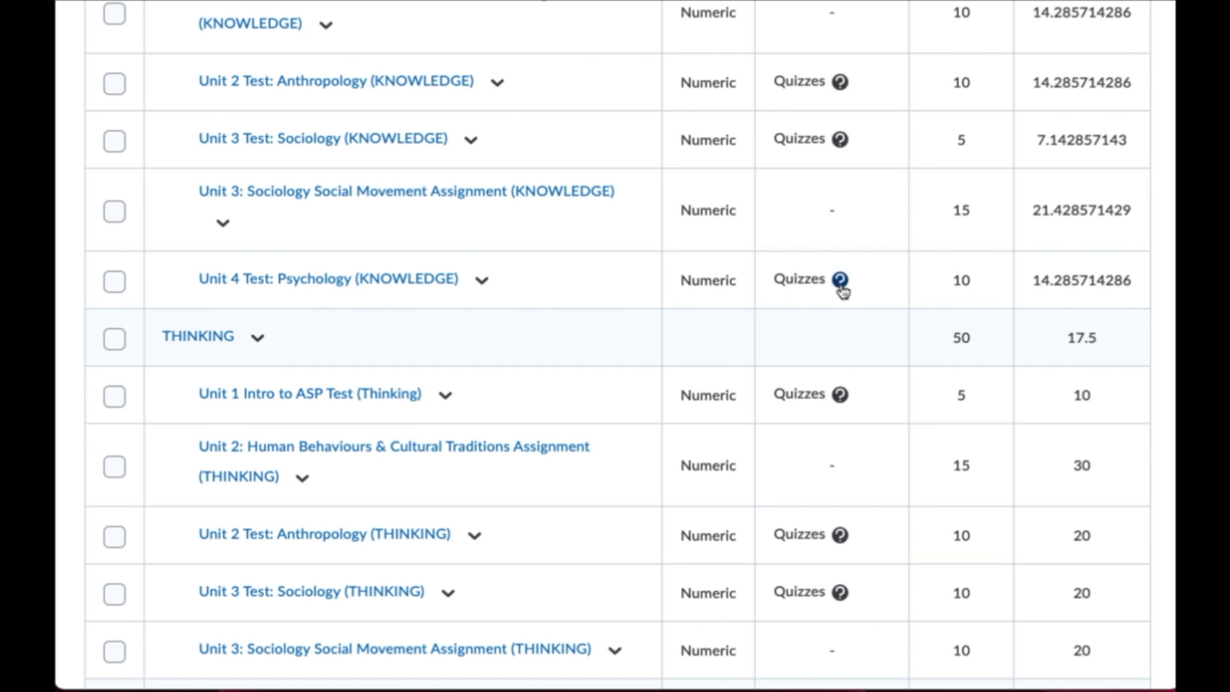
pyautogui.scroll(-2, 884, 298)
pyautogui.scroll(-2, 942, 293)
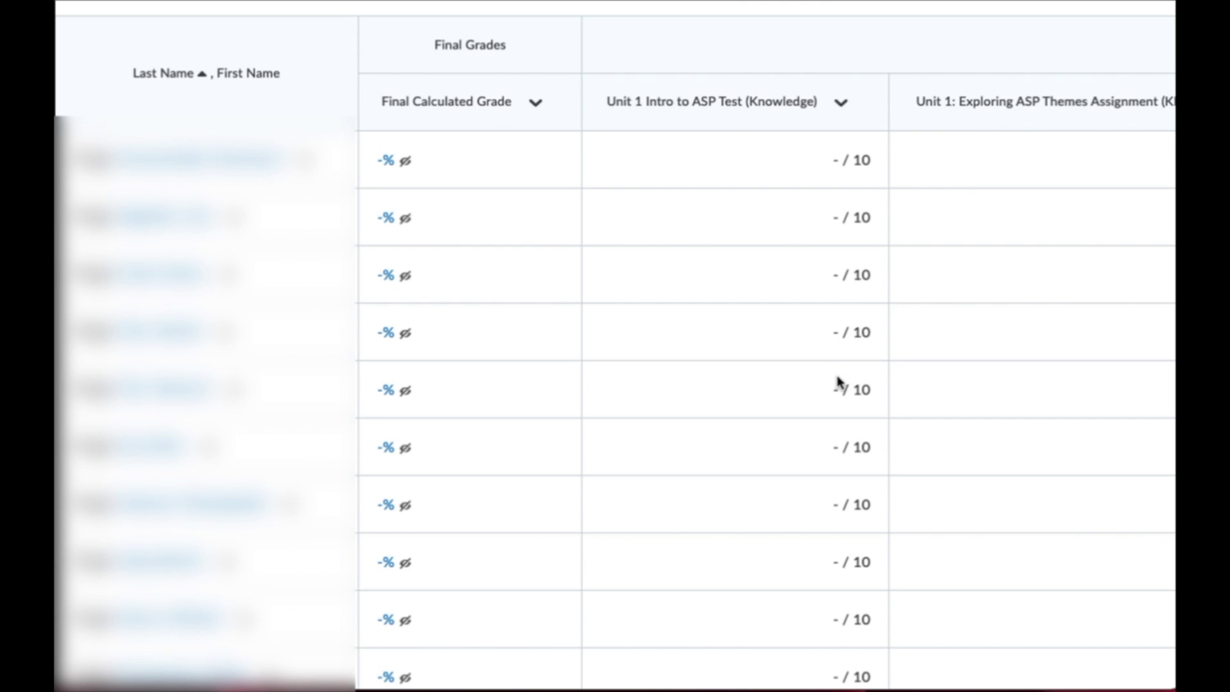
pyautogui.hscroll(10, 838, 378)
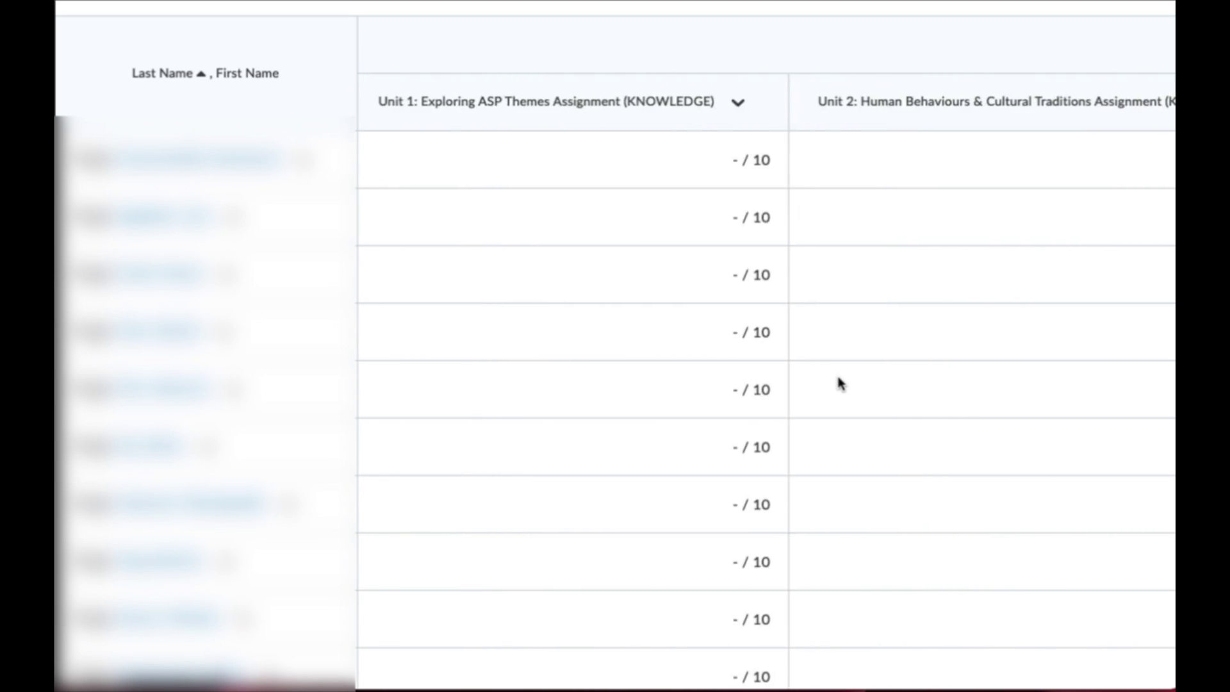
pyautogui.hscroll(5, 839, 383)
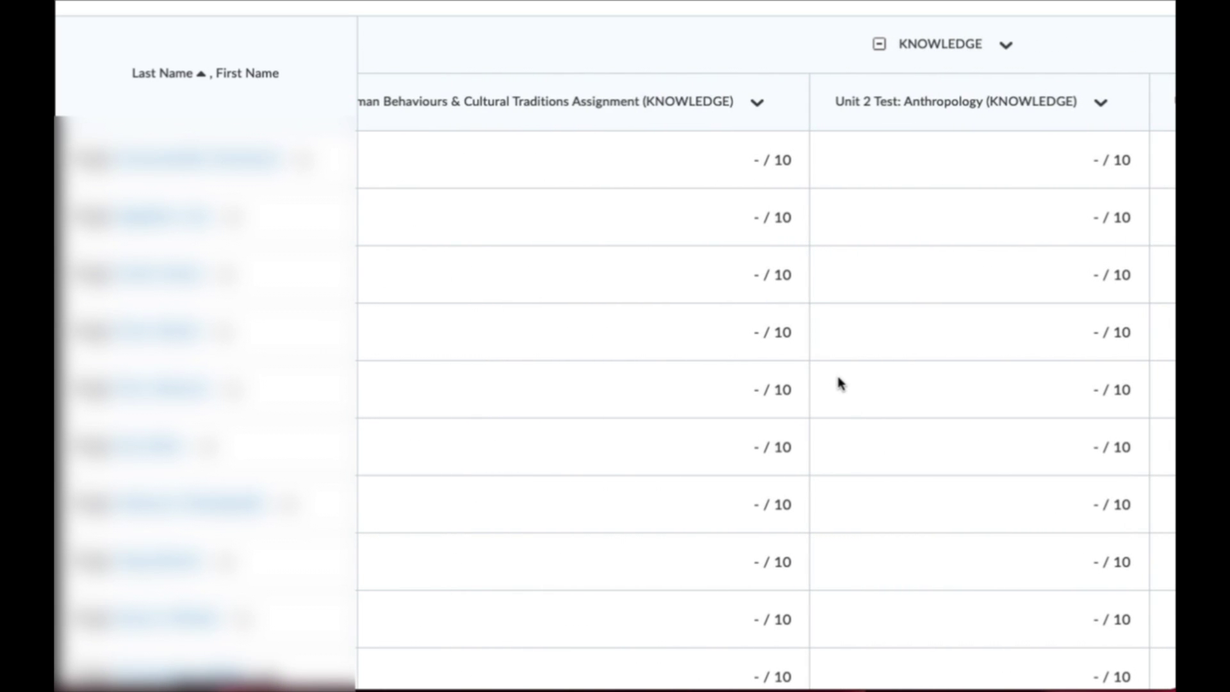
pyautogui.hscroll(2, 810, 360)
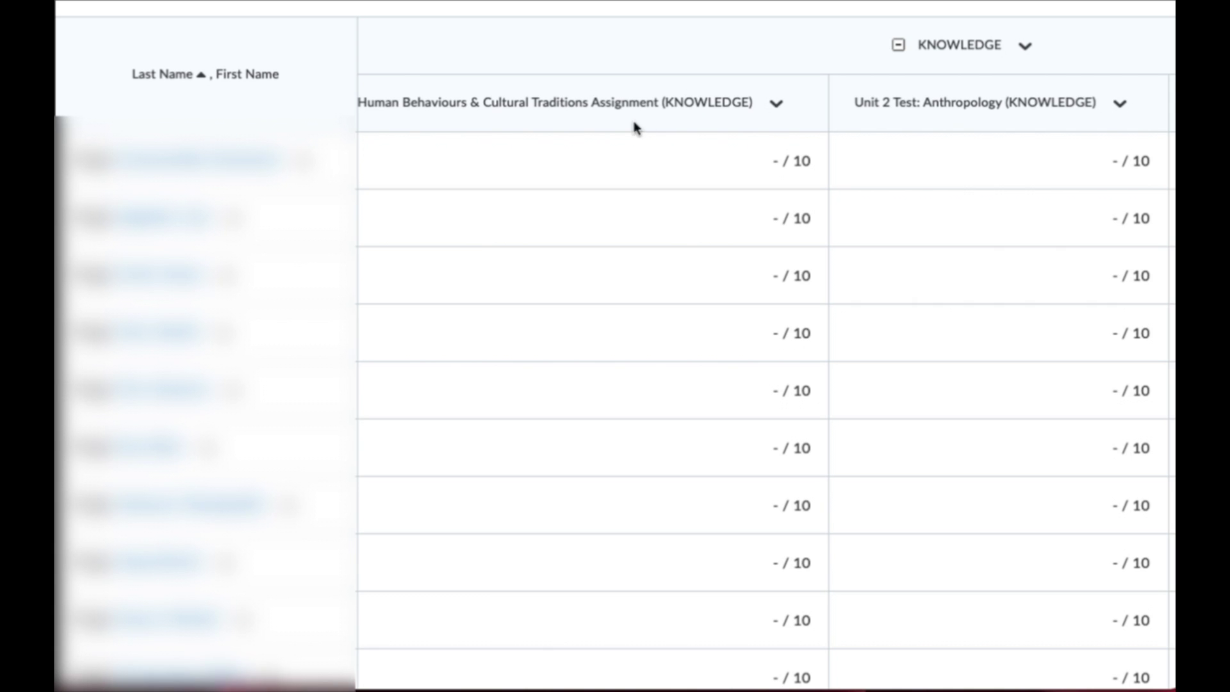
pyautogui.click(769, 109)
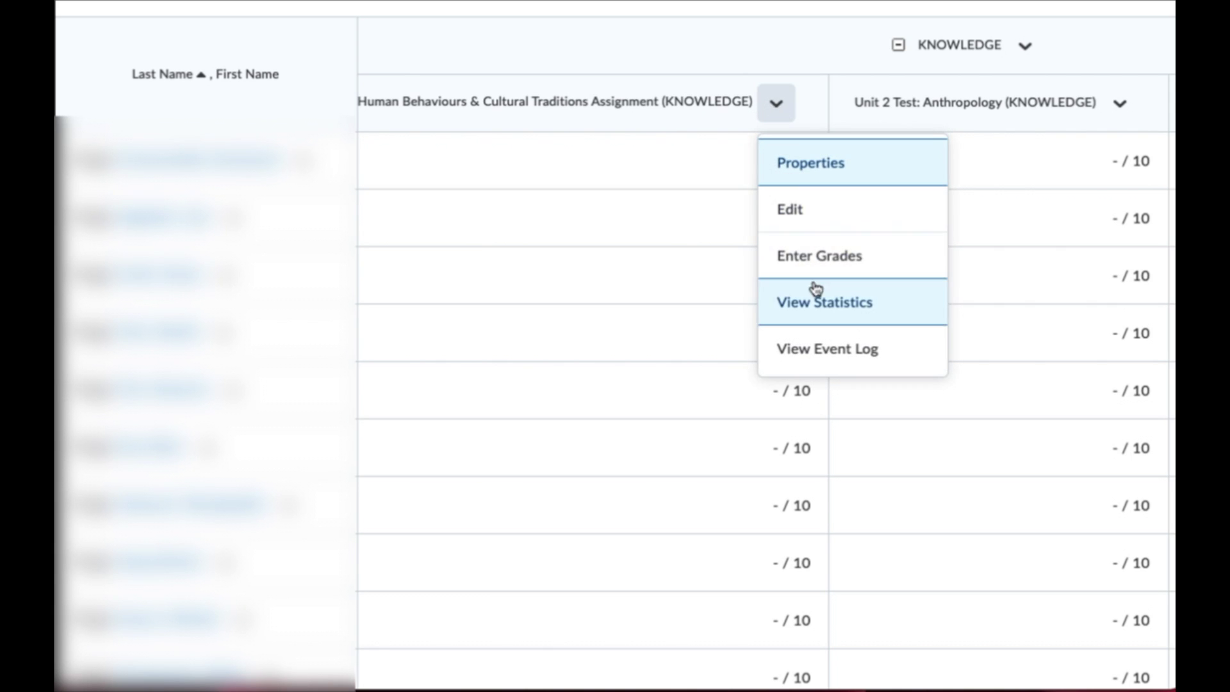
pyautogui.click(815, 260)
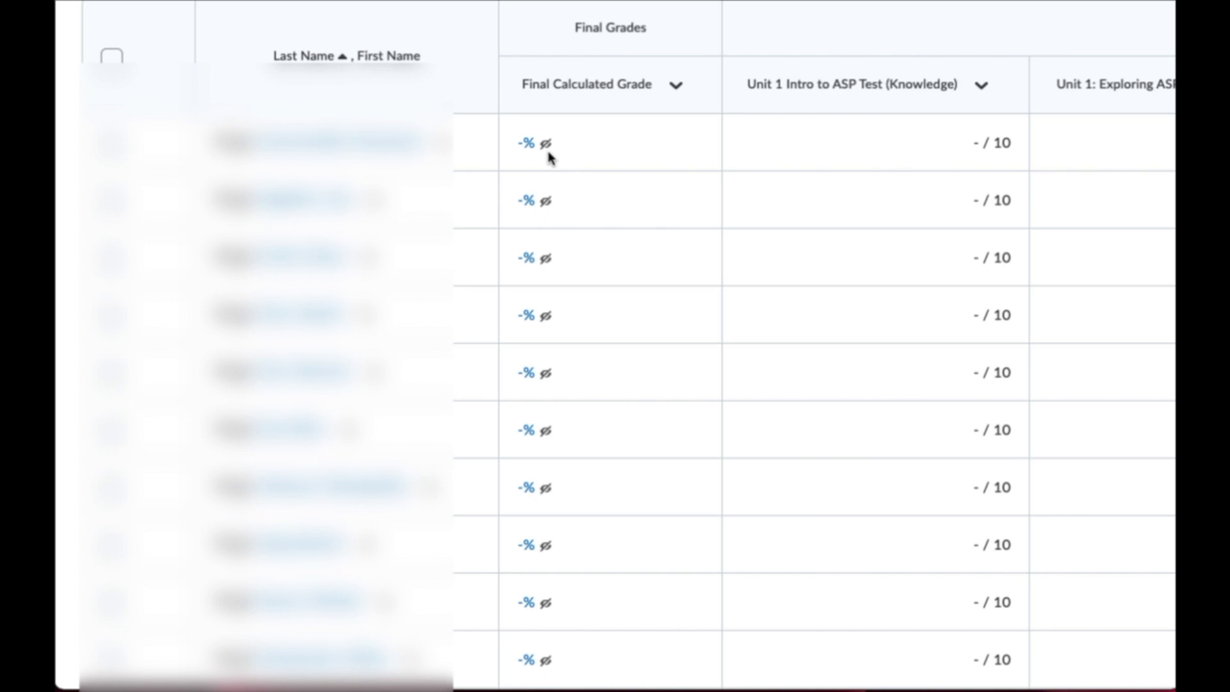
# Save the Final Calculated Grade entries with Released left unchecked.
pyautogui.scroll(-1, 680, 86)
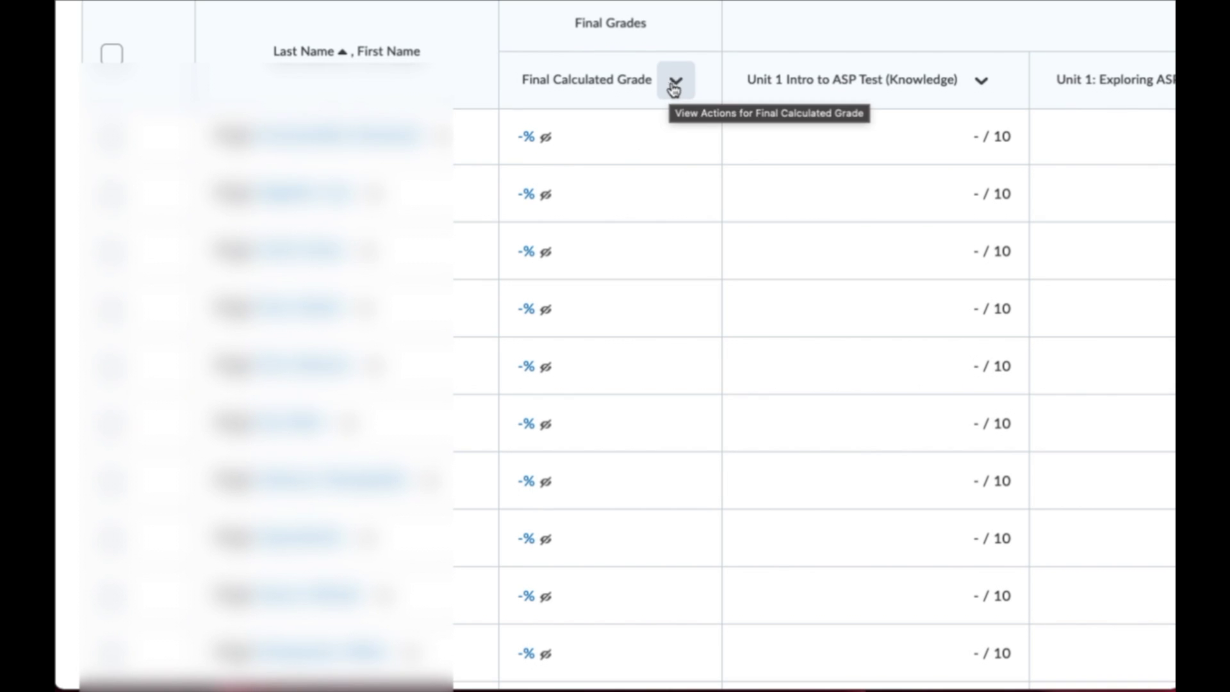
pyautogui.click(674, 87)
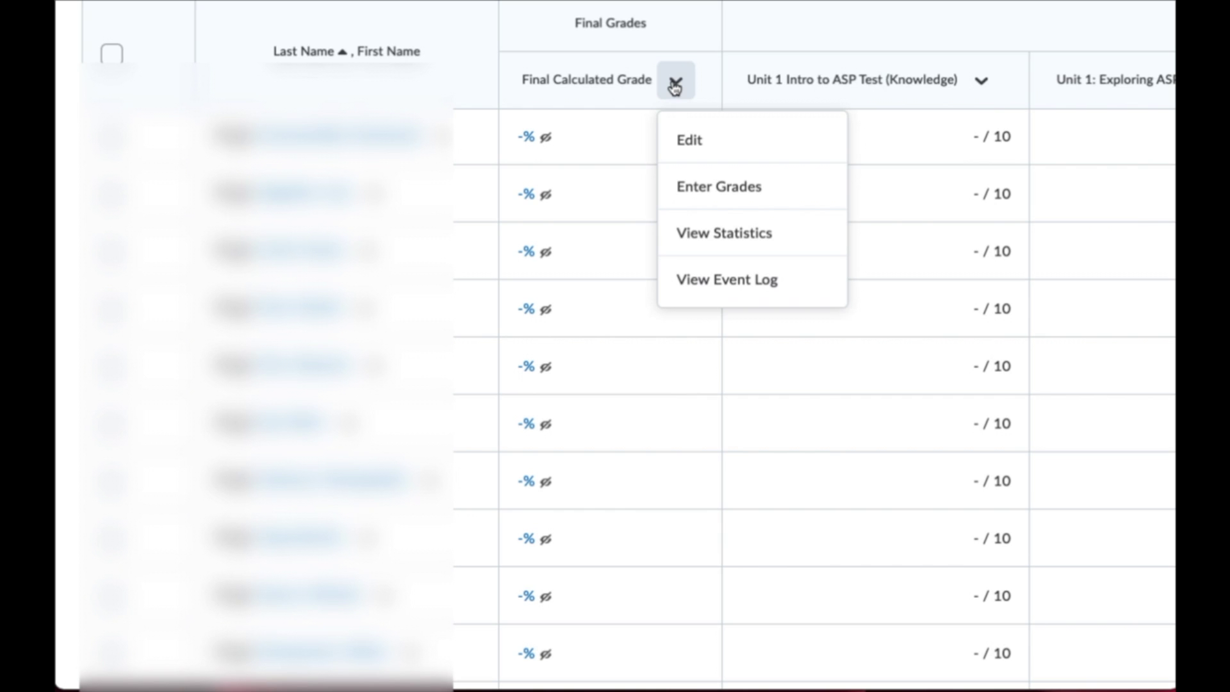
pyautogui.click(703, 198)
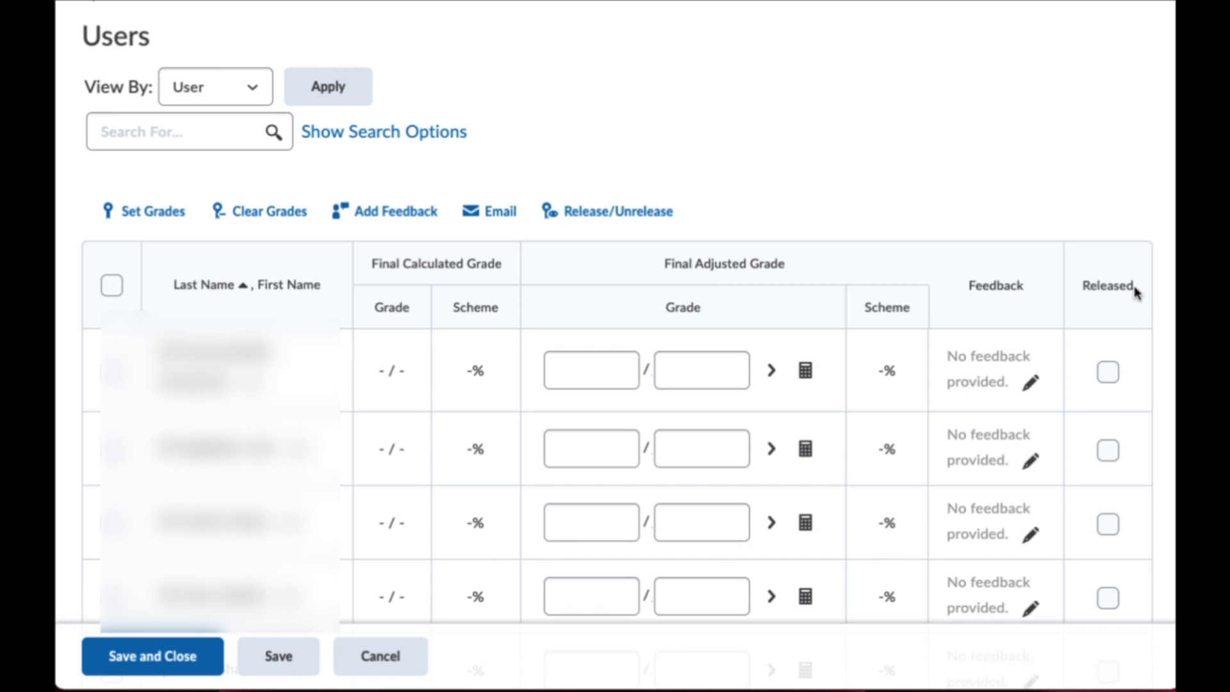
pyautogui.click(164, 672)
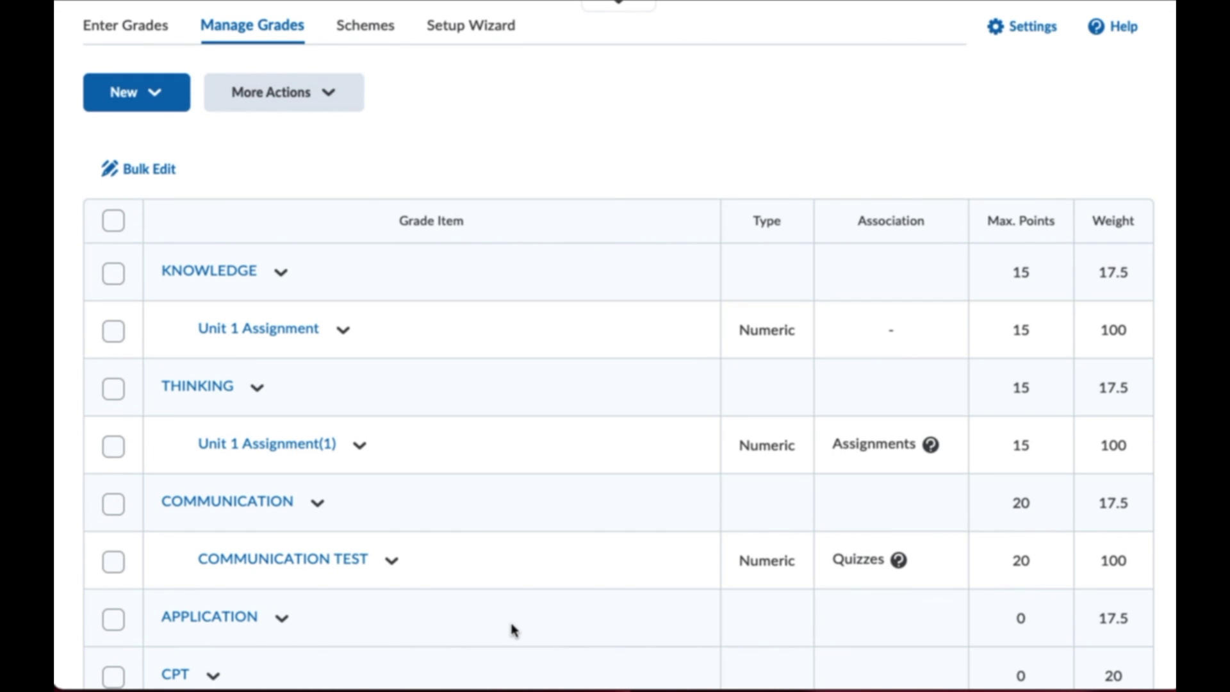